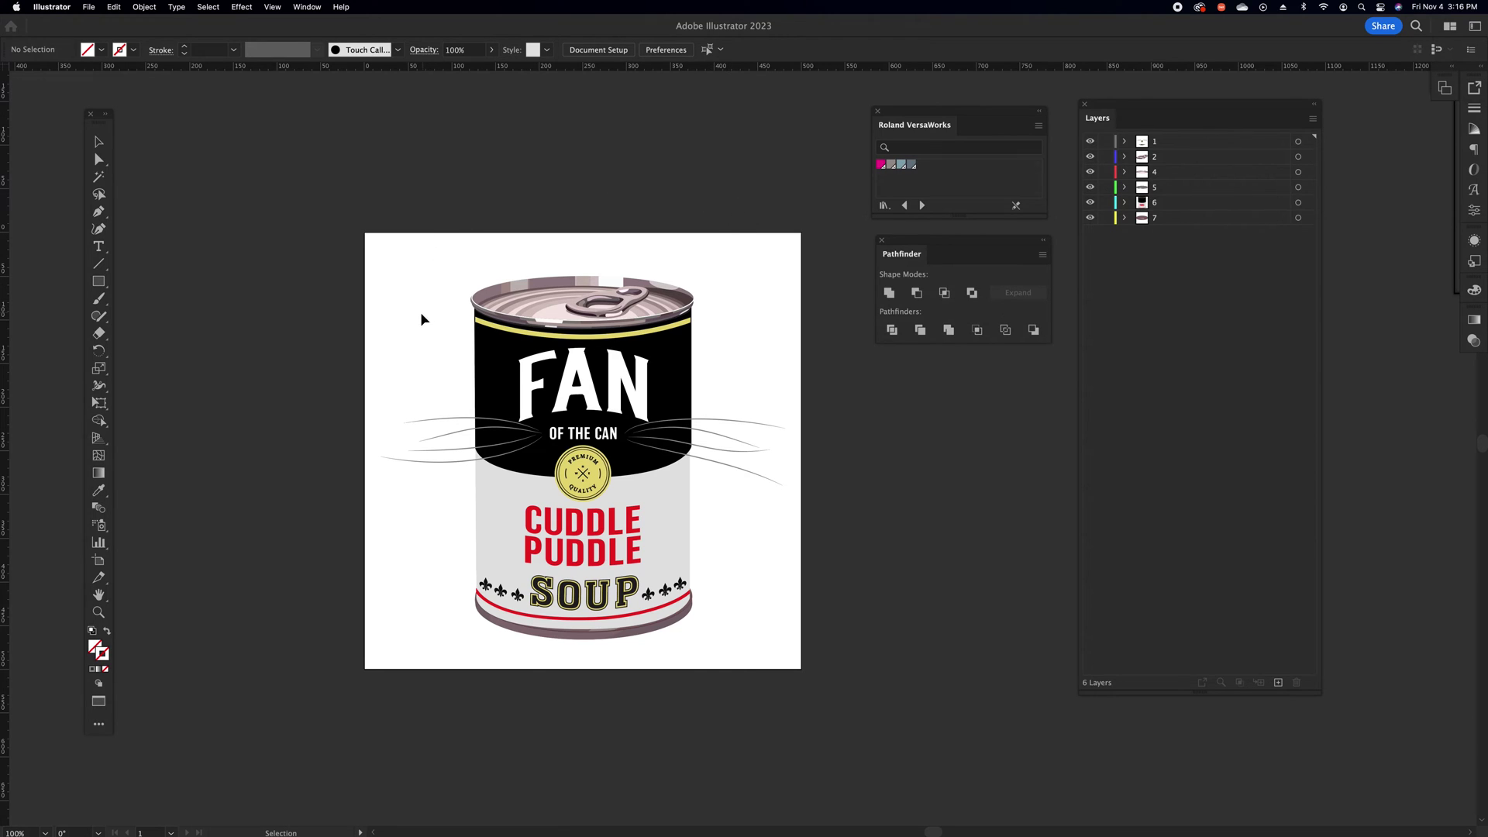
Duplicate all six layers with Duplicate Selection from the Layers flyout
click(1195, 141)
shift+click(1213, 221)
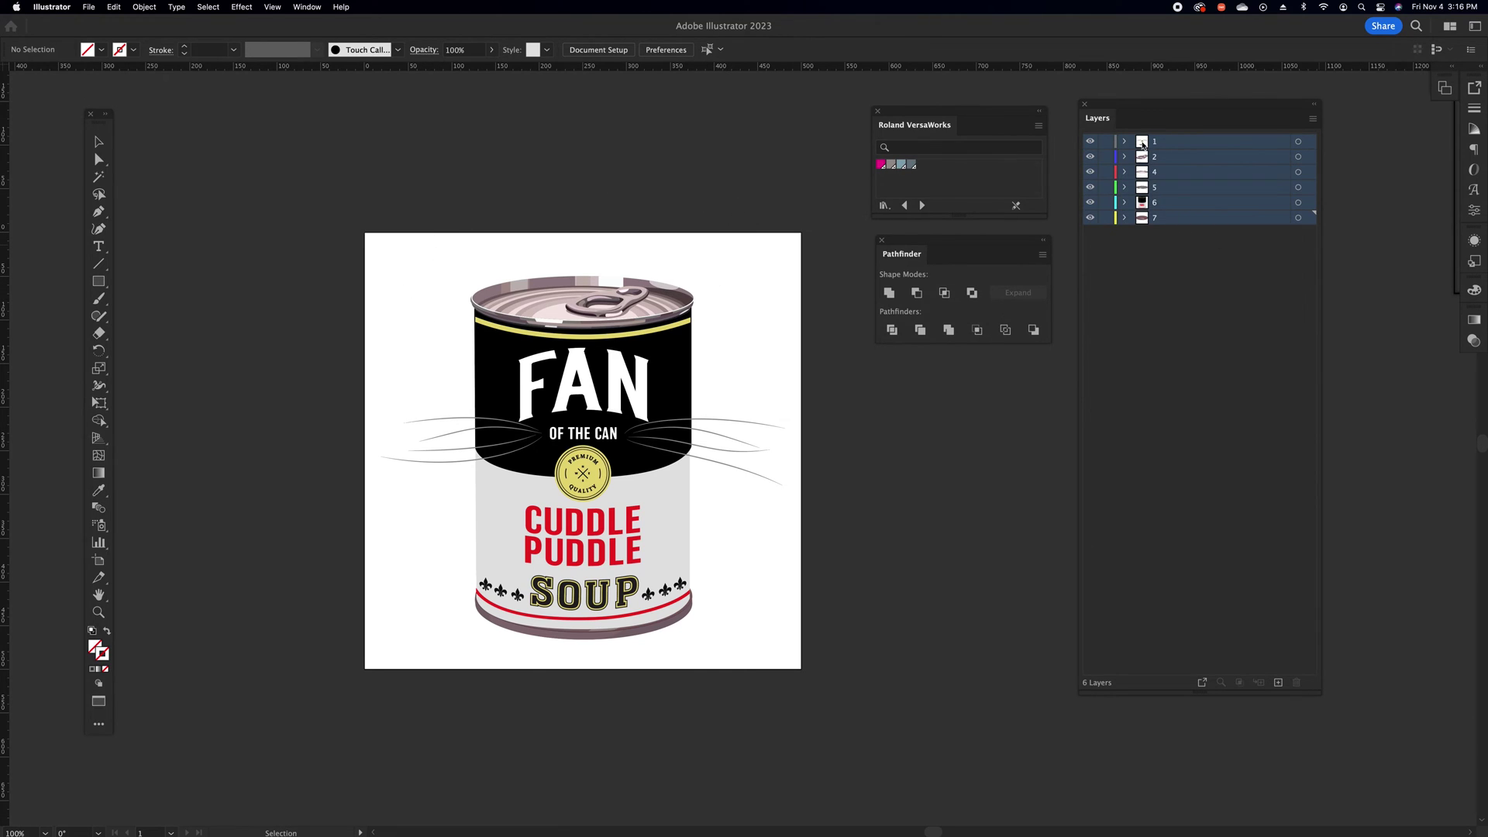
click(1313, 121)
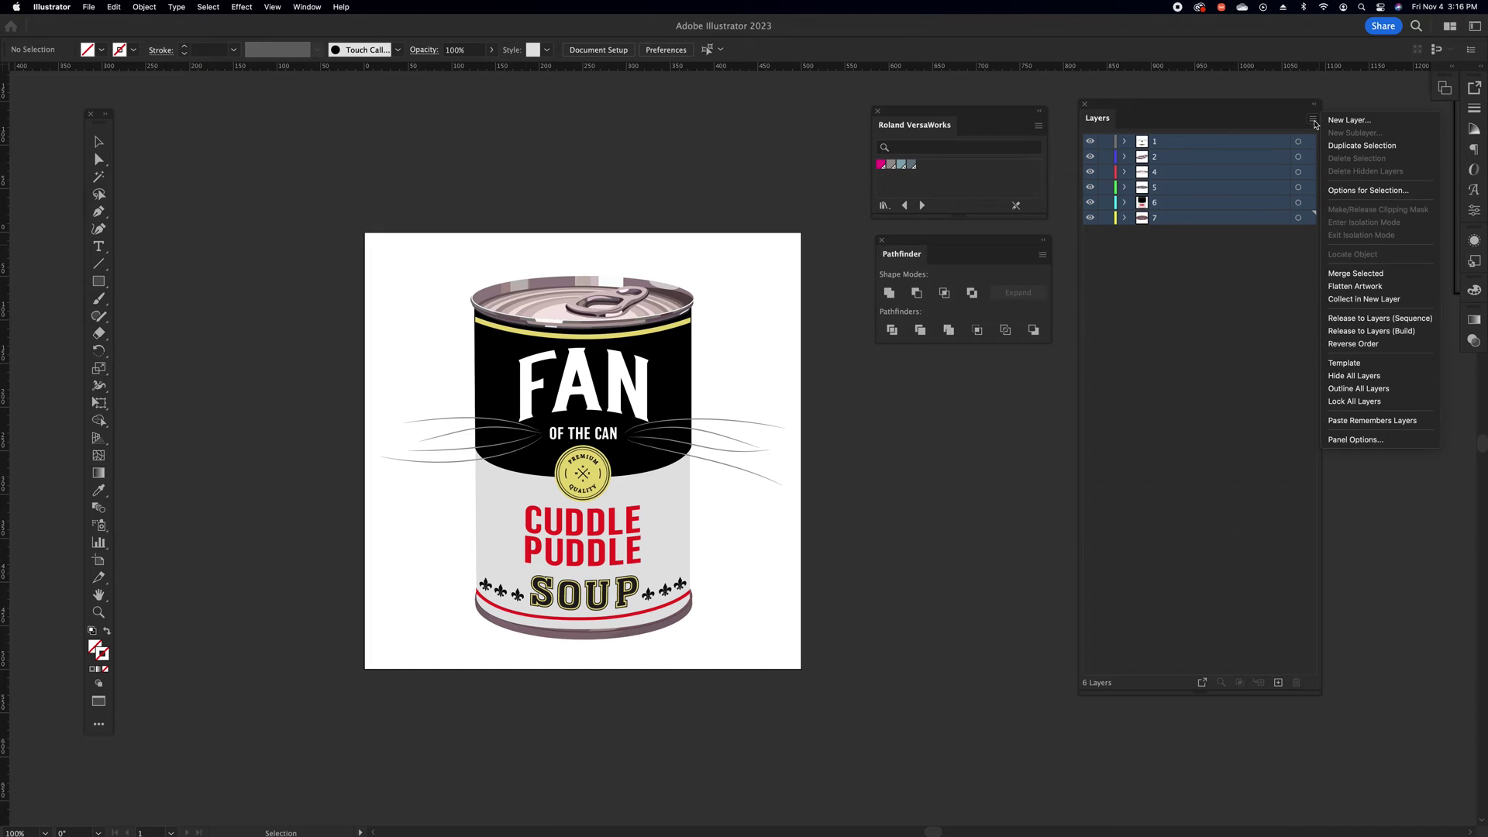
click(1354, 146)
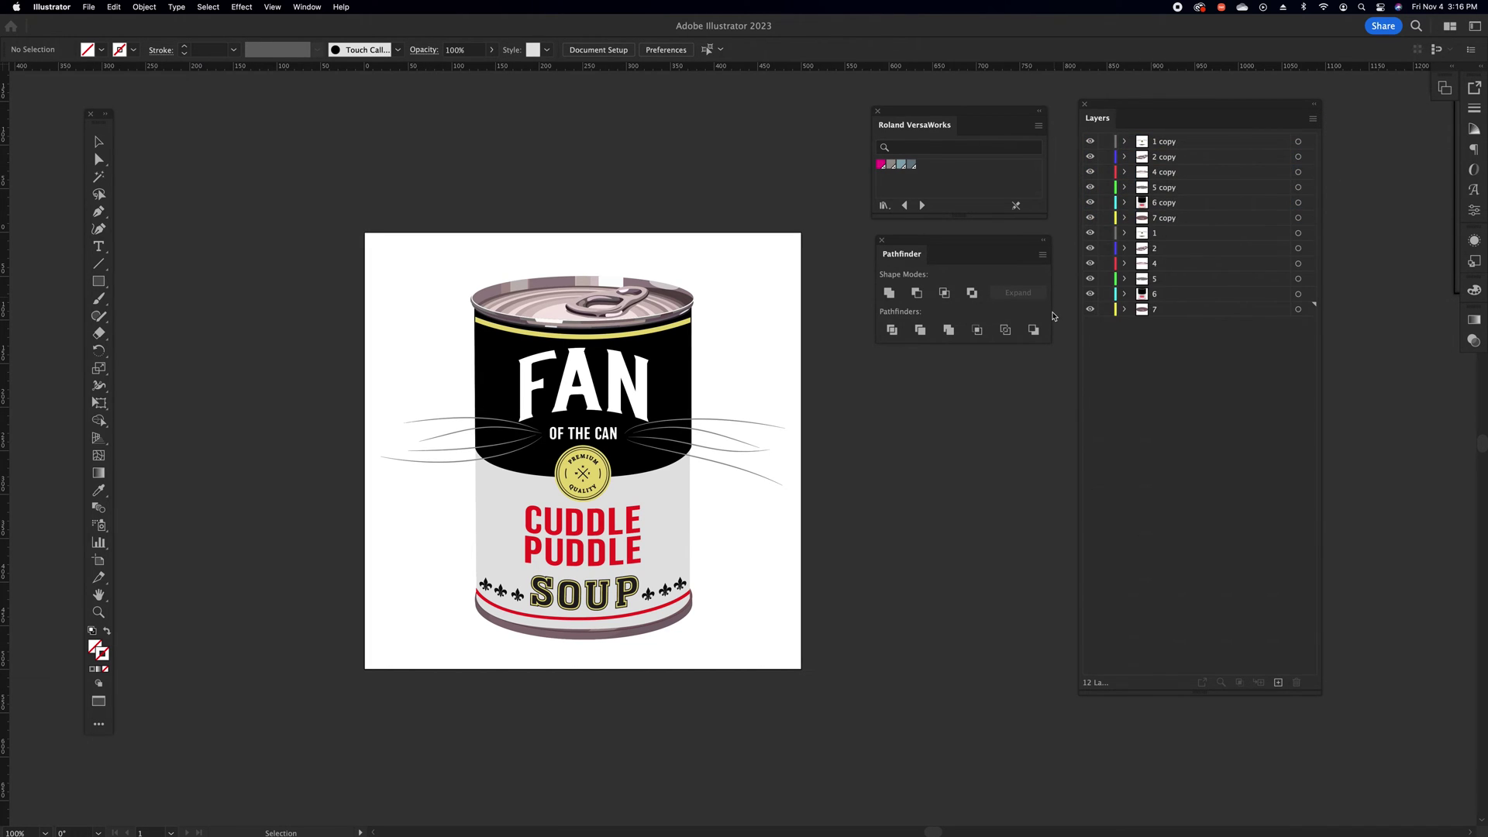
Move the artwork from all copied layers into layer 1 copy
click(1298, 141)
shift+click(1298, 156)
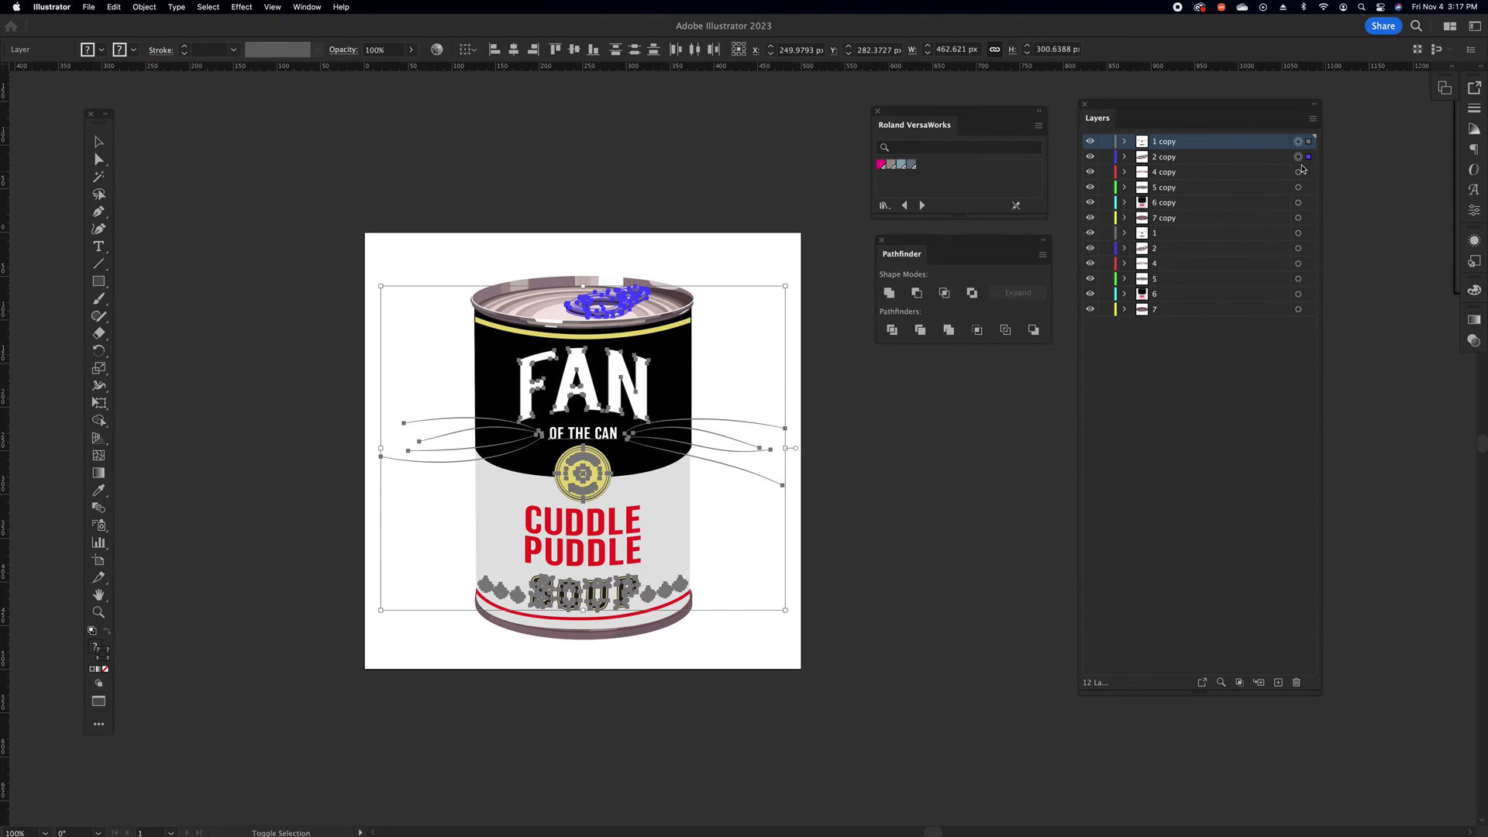
shift+click(1298, 172)
shift+click(1298, 187)
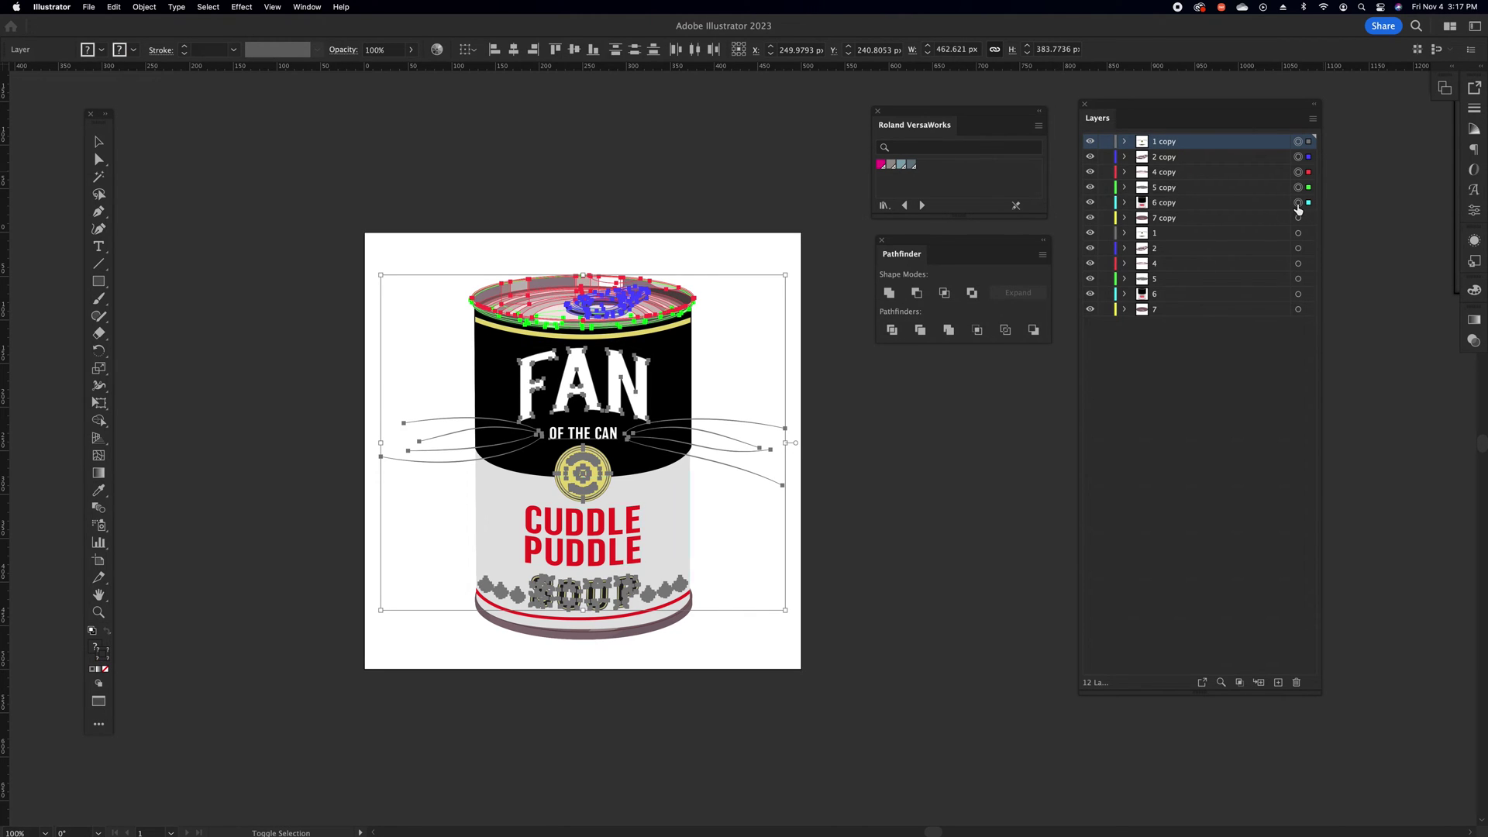
shift+click(1298, 204)
shift+click(1298, 218)
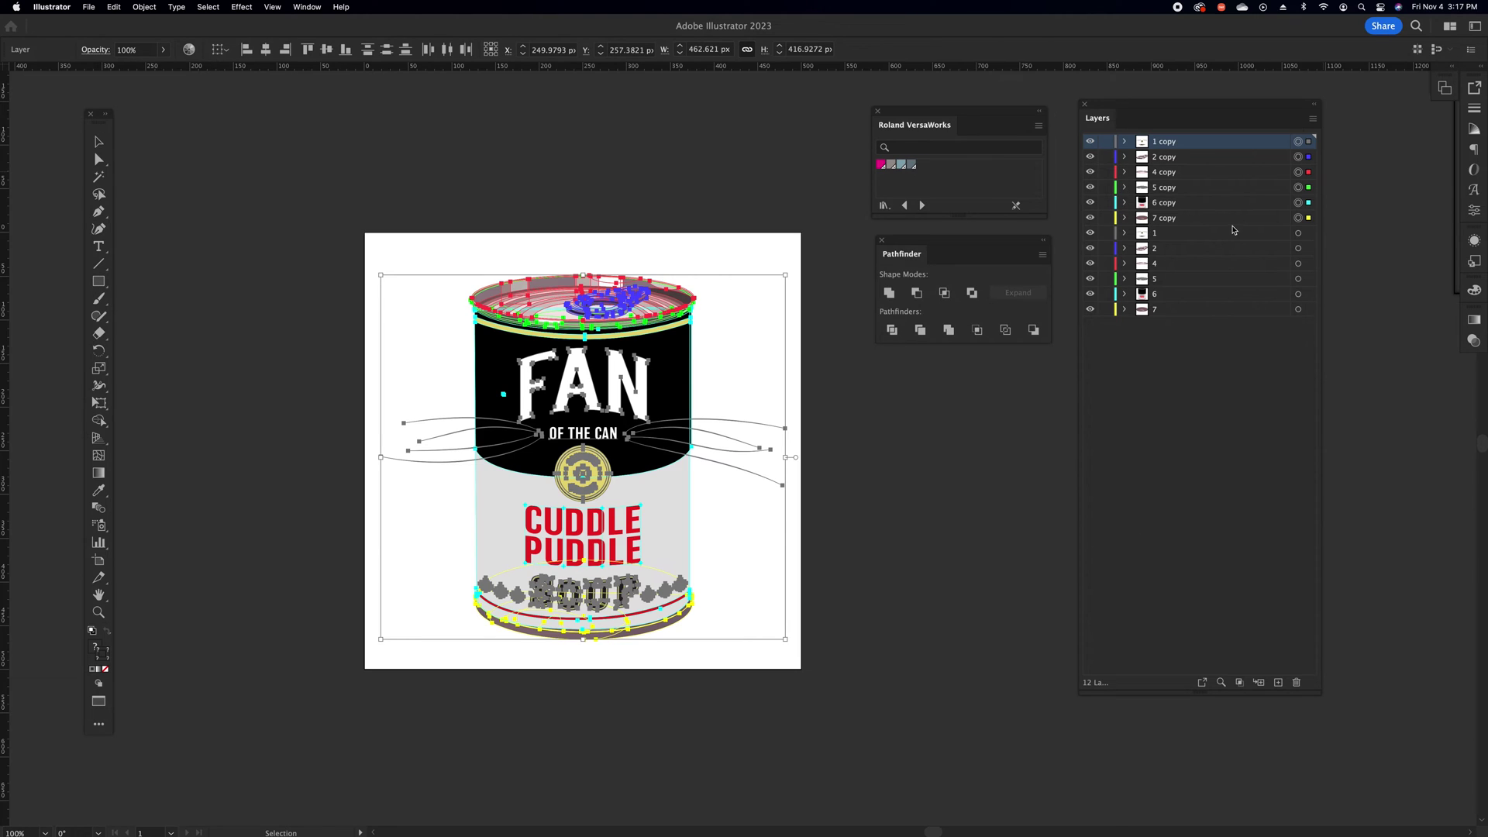
drag(1236, 217, 1211, 148)
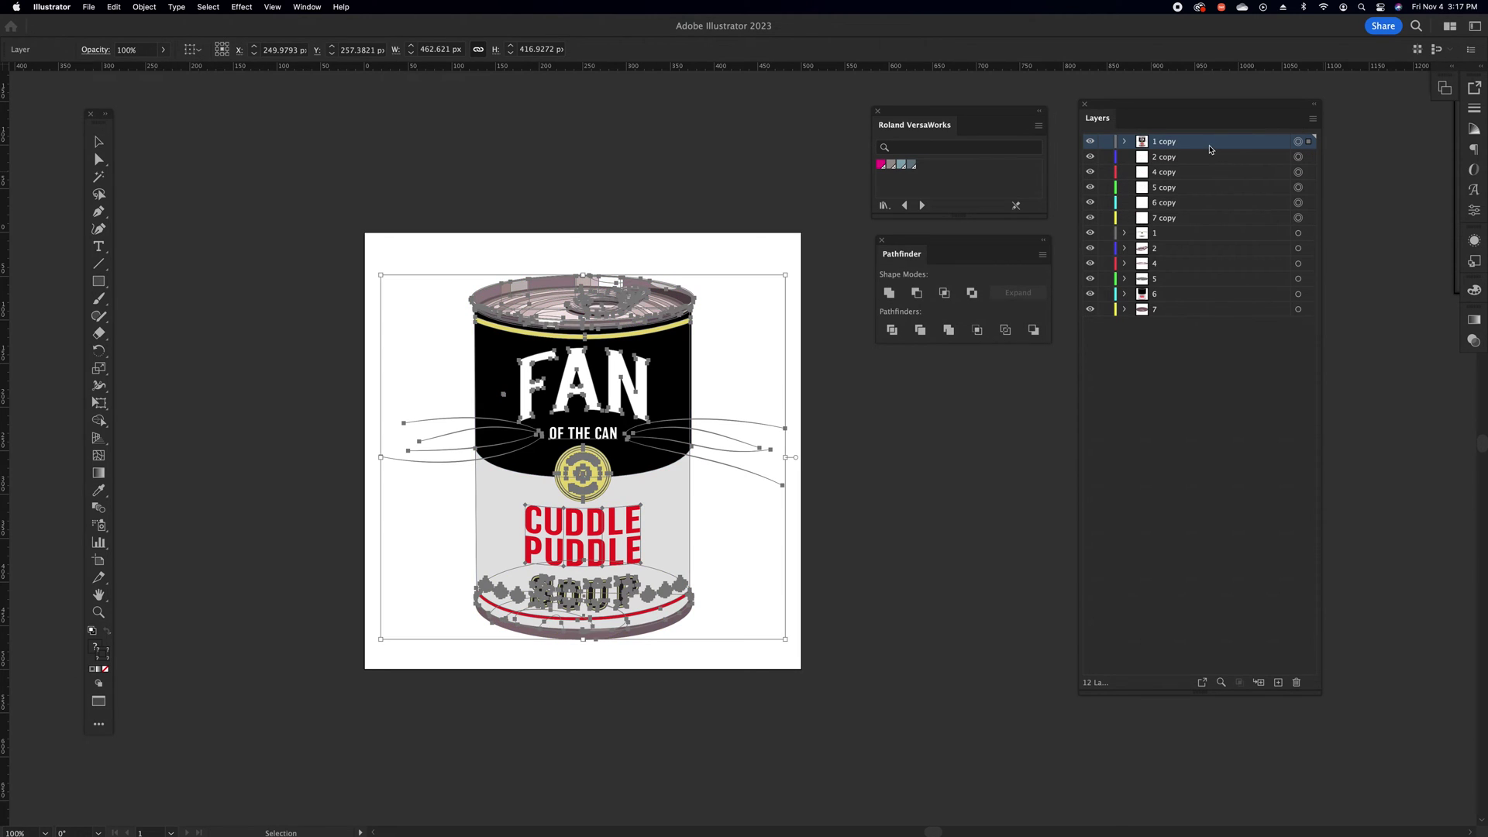
Delete the empty copy layers, then lock and hide the six original layers
click(1169, 157)
shift+click(1182, 220)
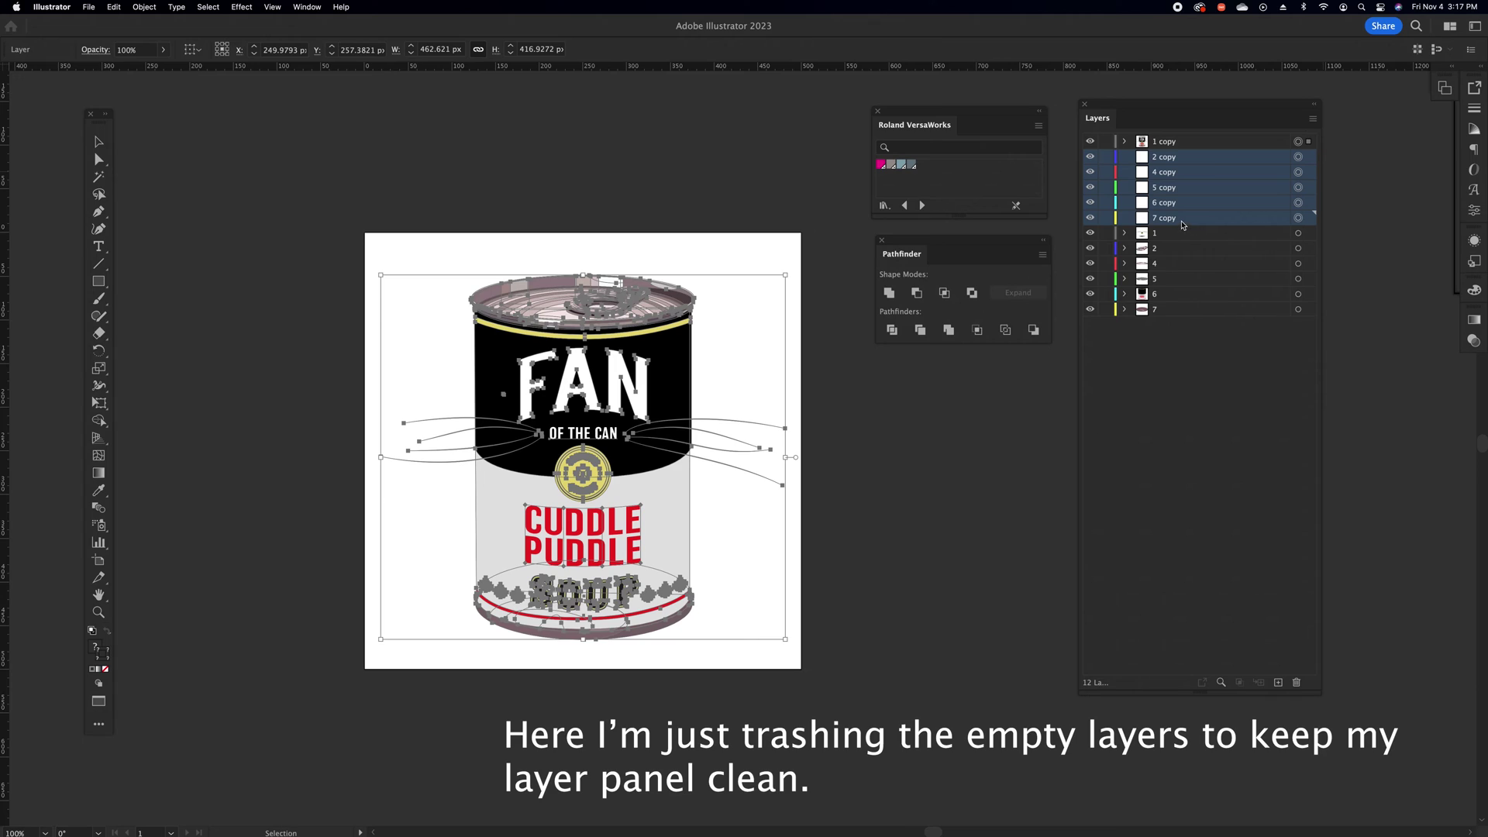
drag(1182, 224, 1298, 682)
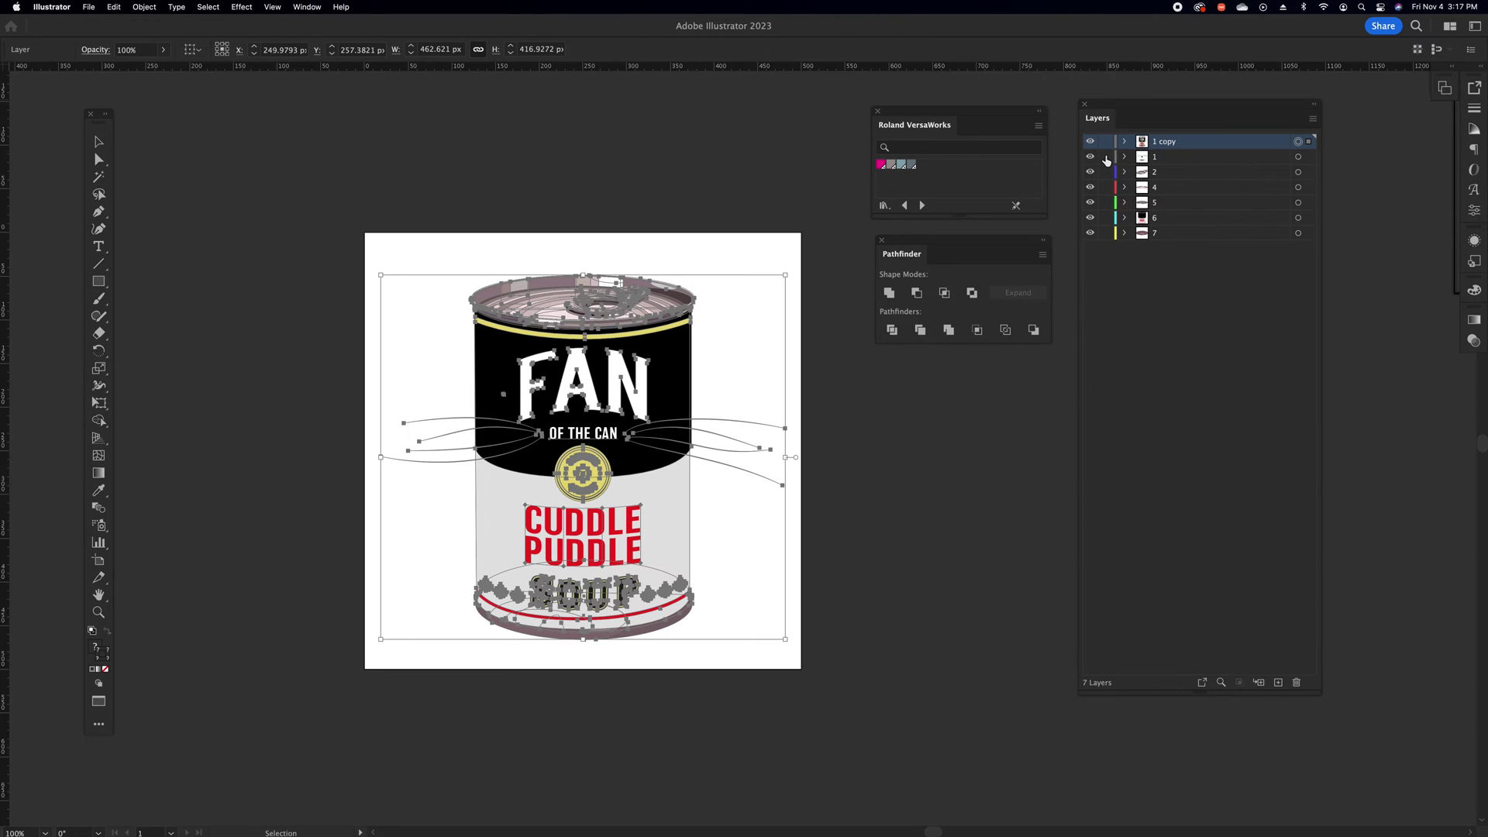
drag(1107, 161, 1106, 242)
drag(1091, 160, 1090, 242)
Target the <Group> in layer 1 copy and apply Object > Expand Appearance
click(1125, 144)
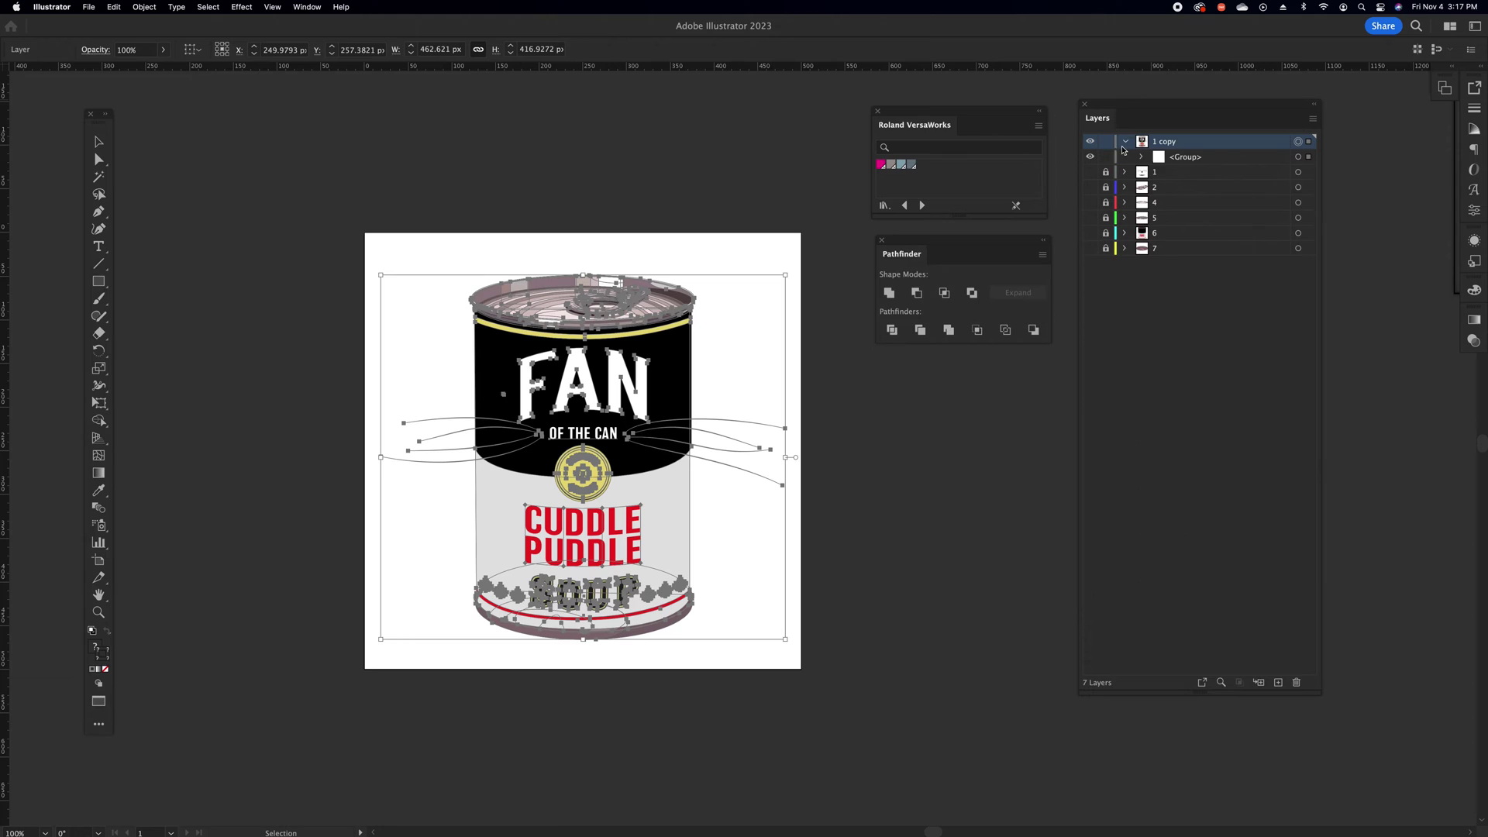
click(1298, 156)
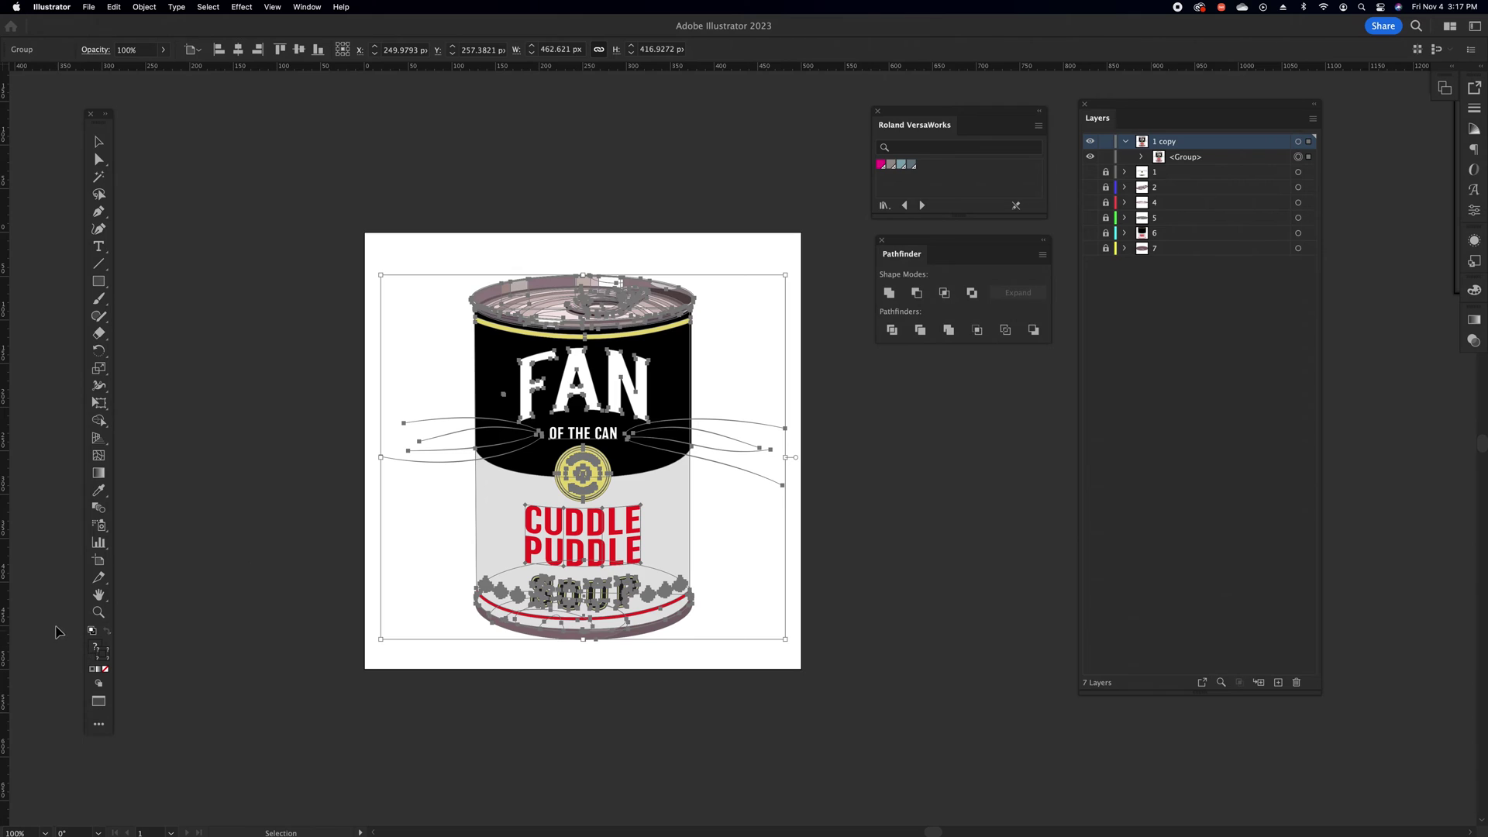
click(144, 7)
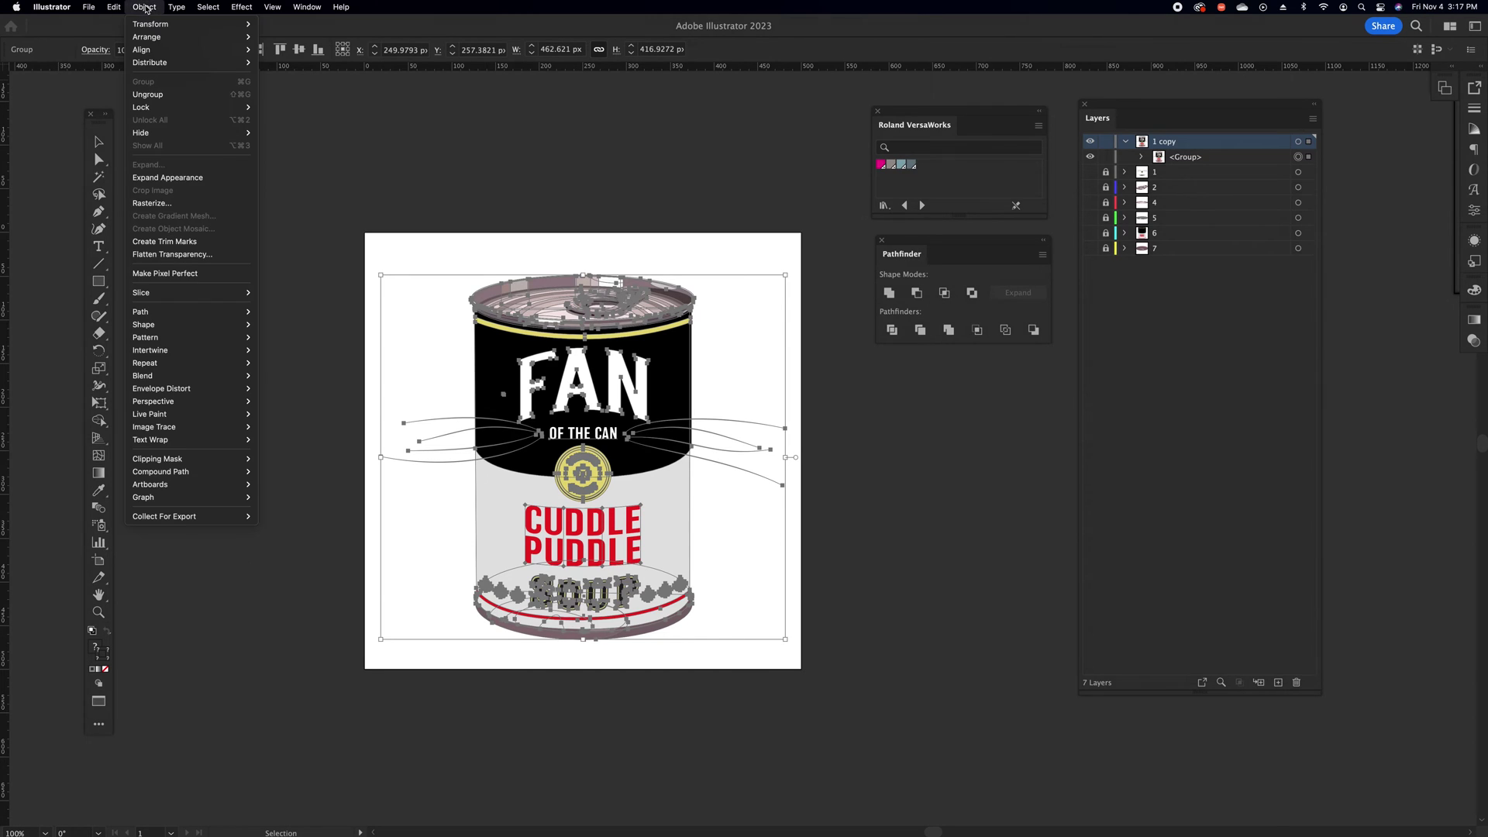
click(186, 179)
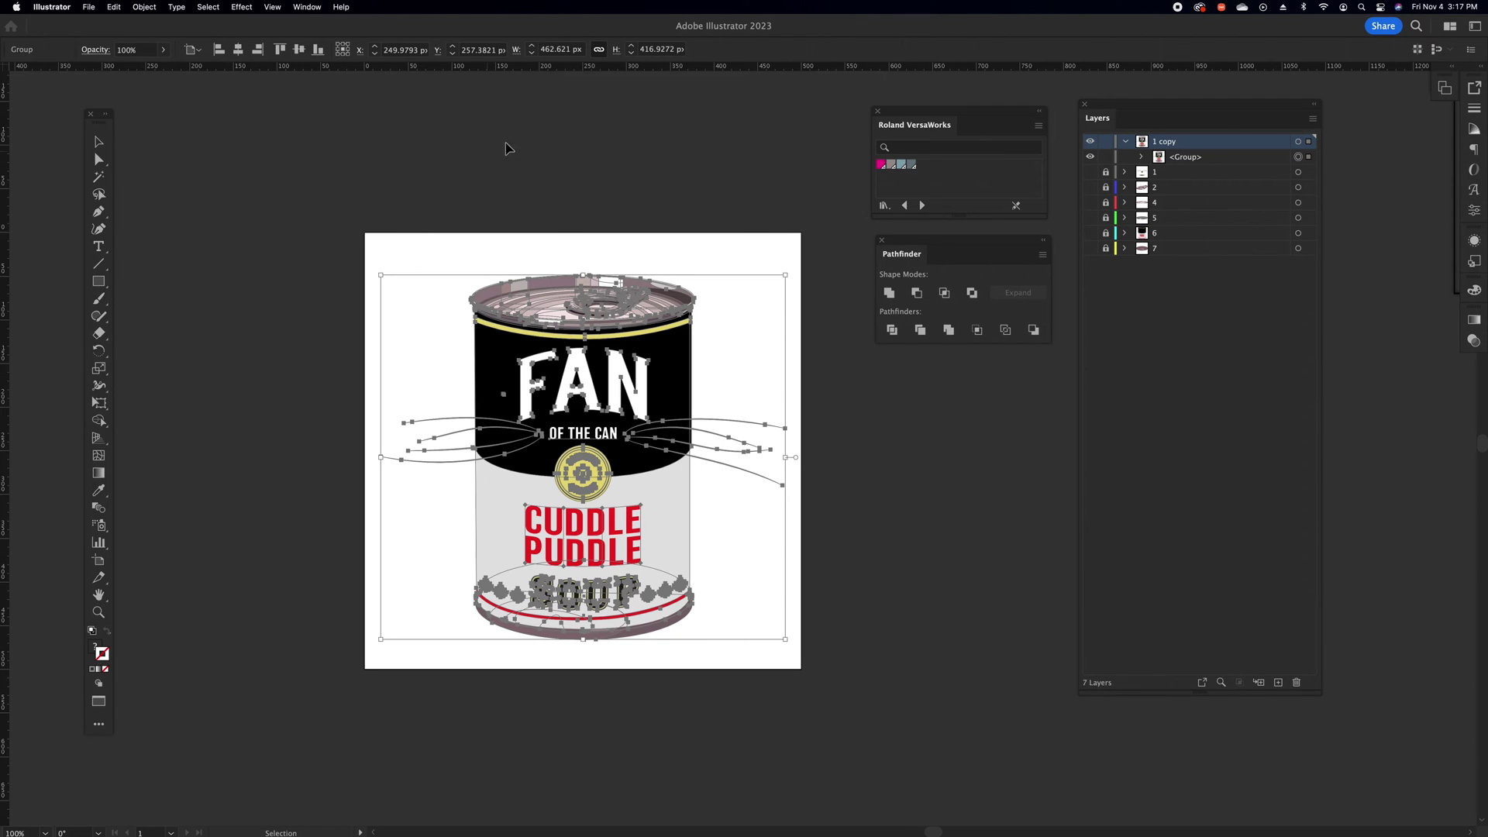
click(1299, 158)
Unite the copied can artwork into one grey path with Pathfinder
click(889, 294)
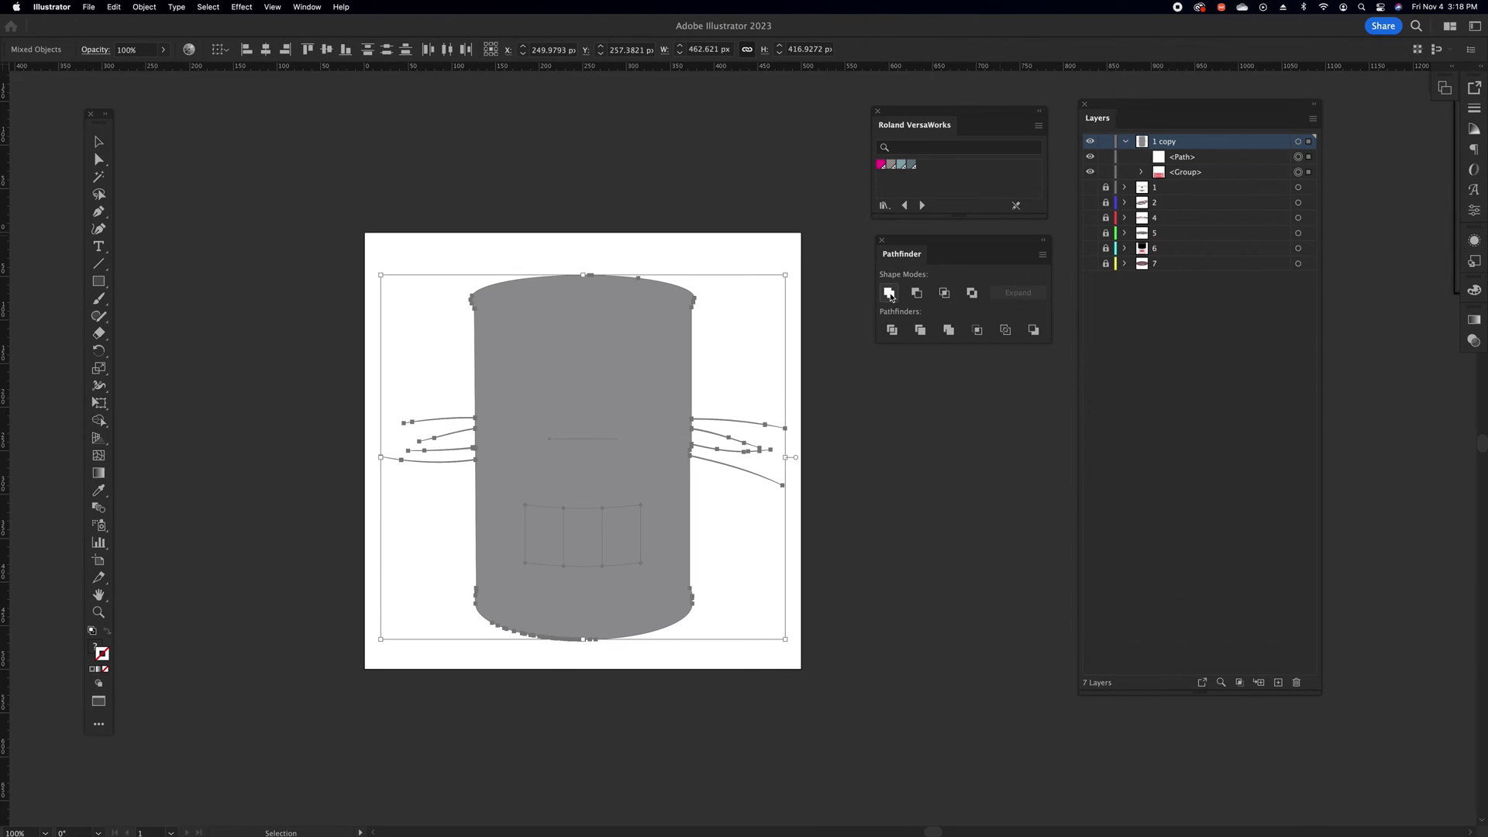
click(958, 466)
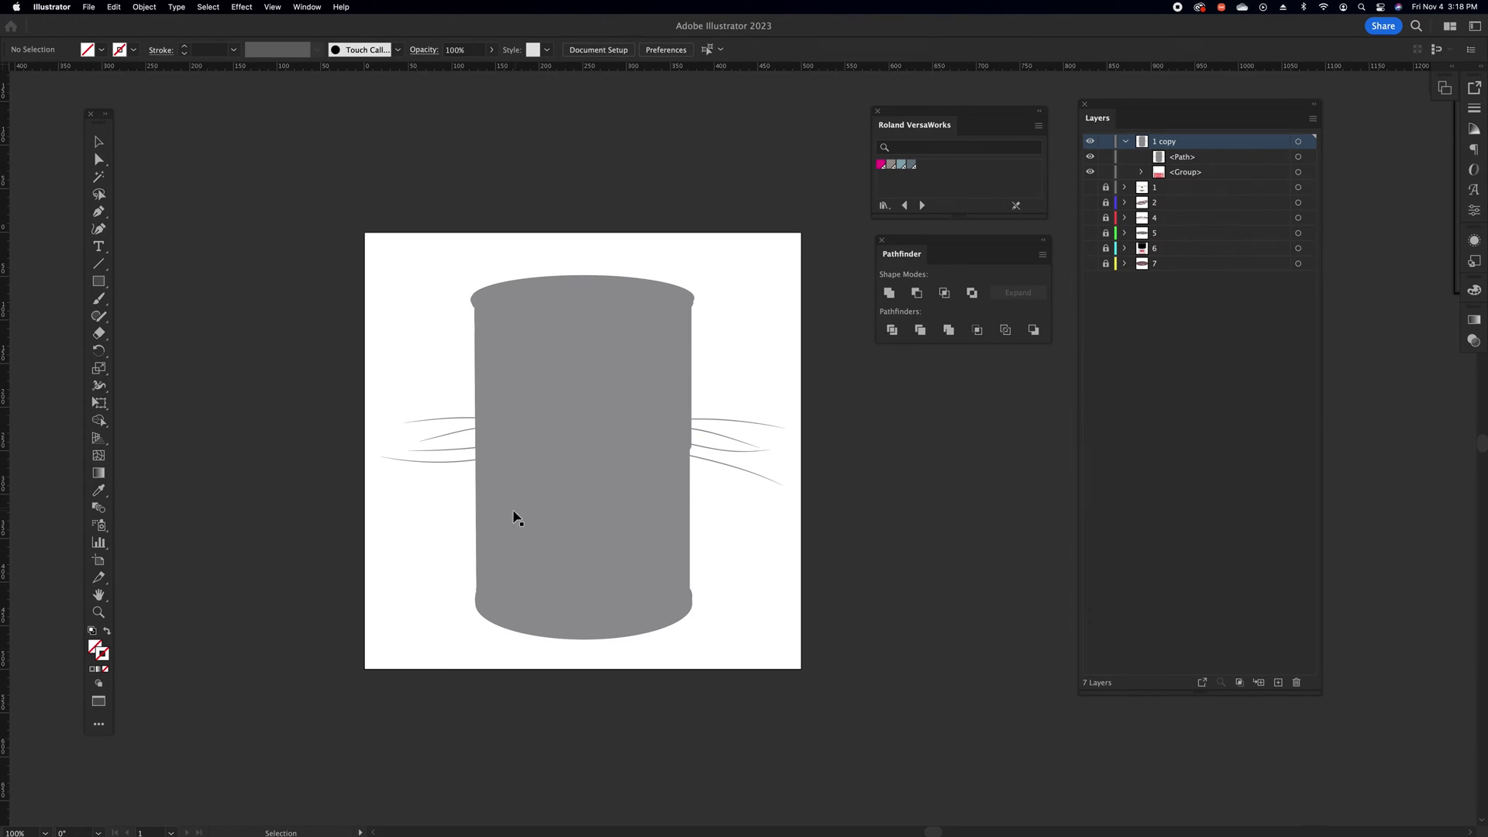
click(1298, 156)
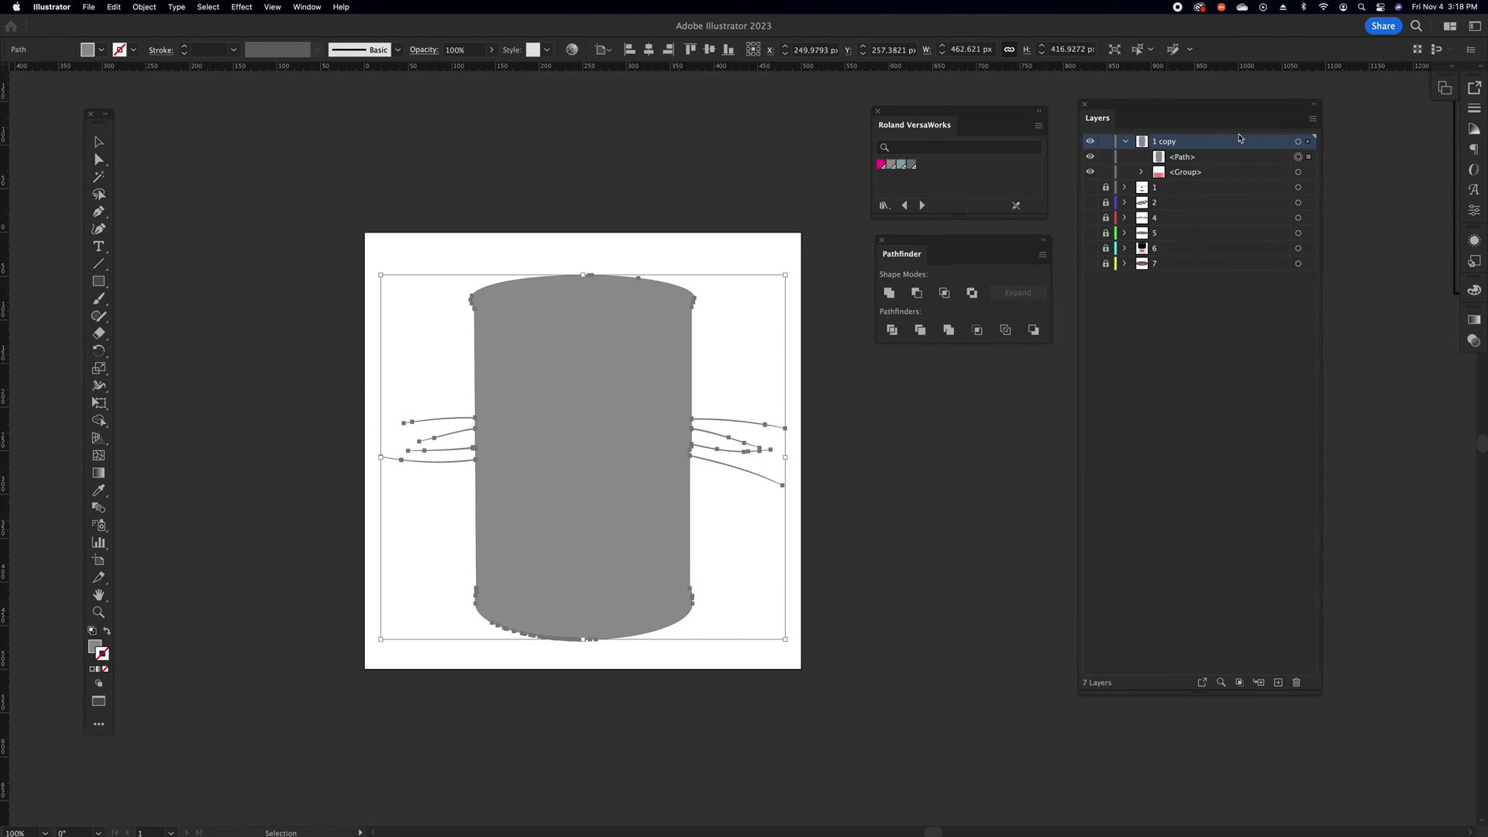
Hide the merged path, delete the leftover CUDDLE PUDDLE group, then show the path
click(1090, 157)
click(593, 547)
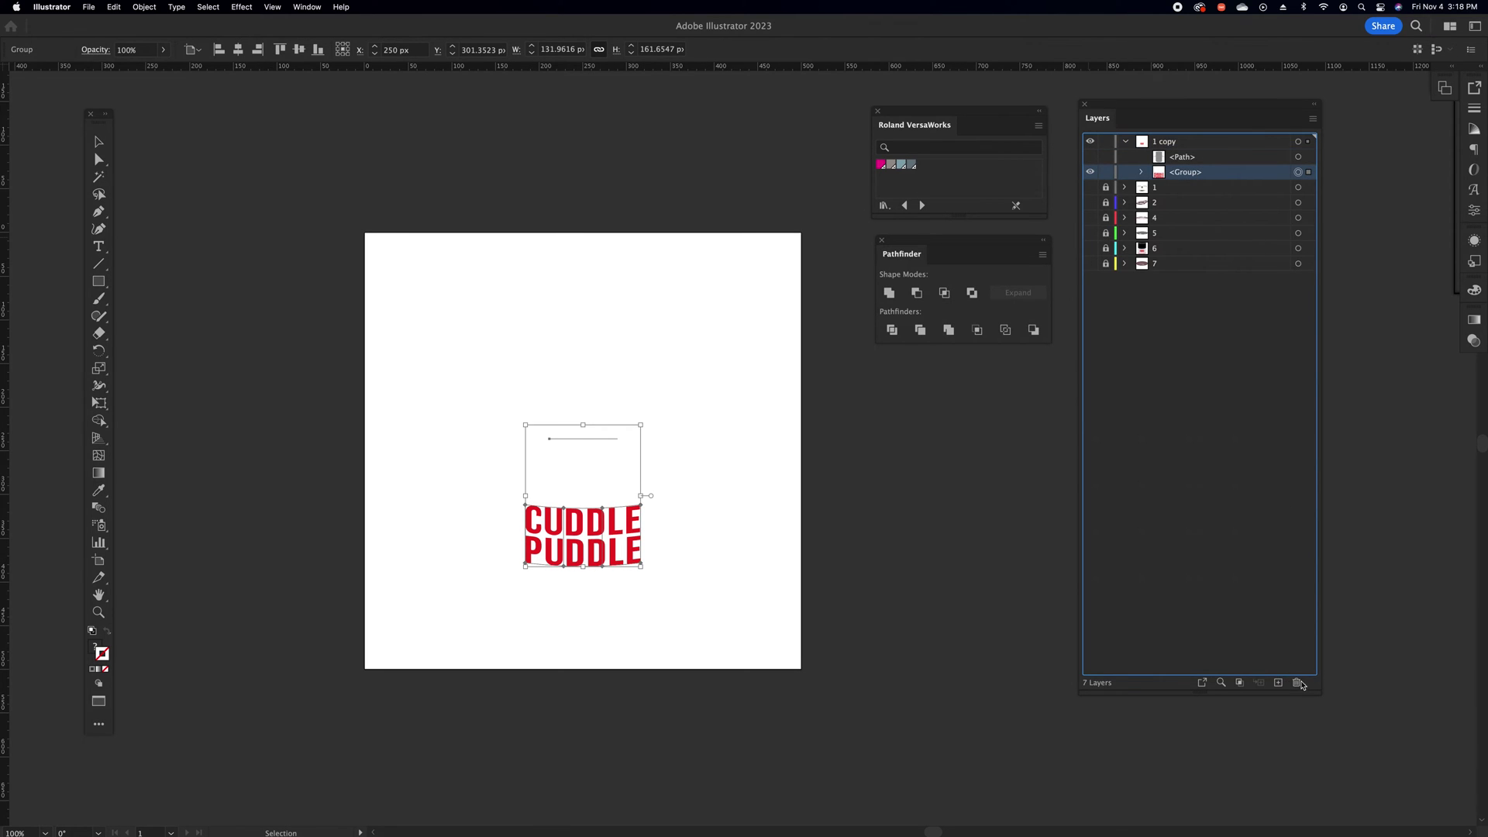
key(Delete)
click(1091, 157)
Show and unlock the six original layers, and swap the silhouette's fill to a 1 pt stroke
click(1090, 157)
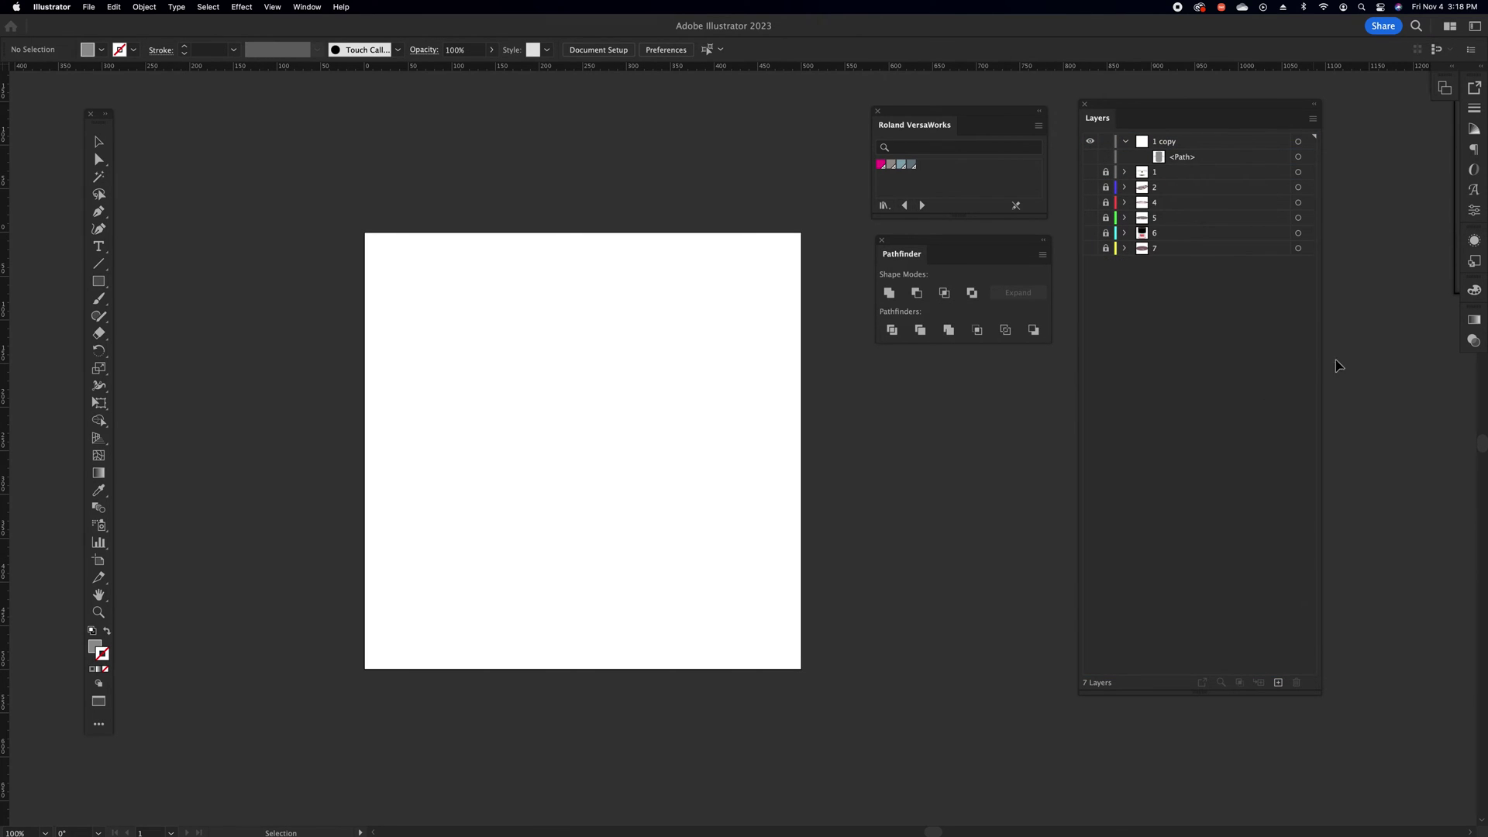
click(1090, 158)
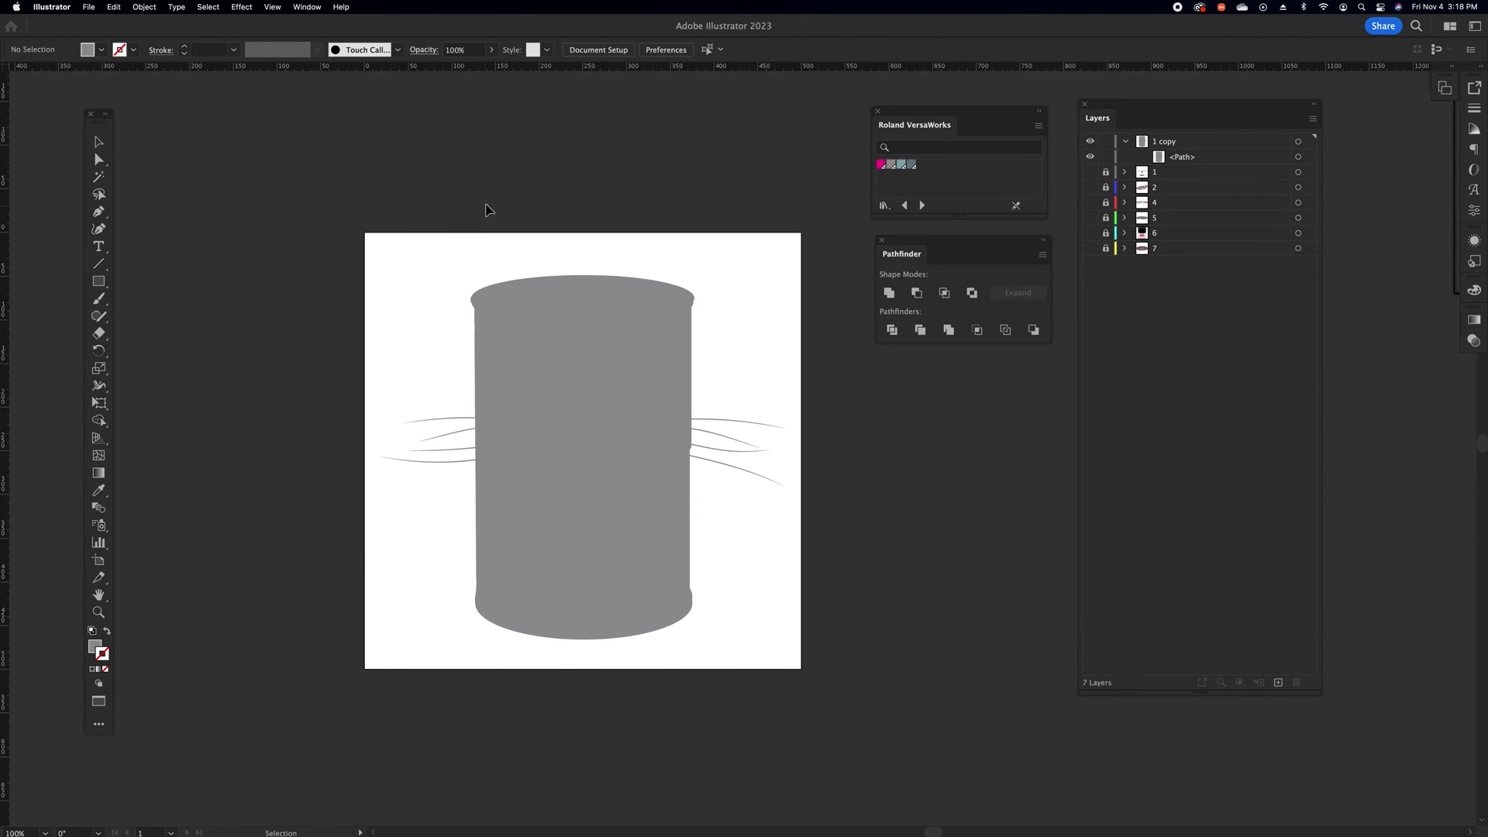
click(1299, 158)
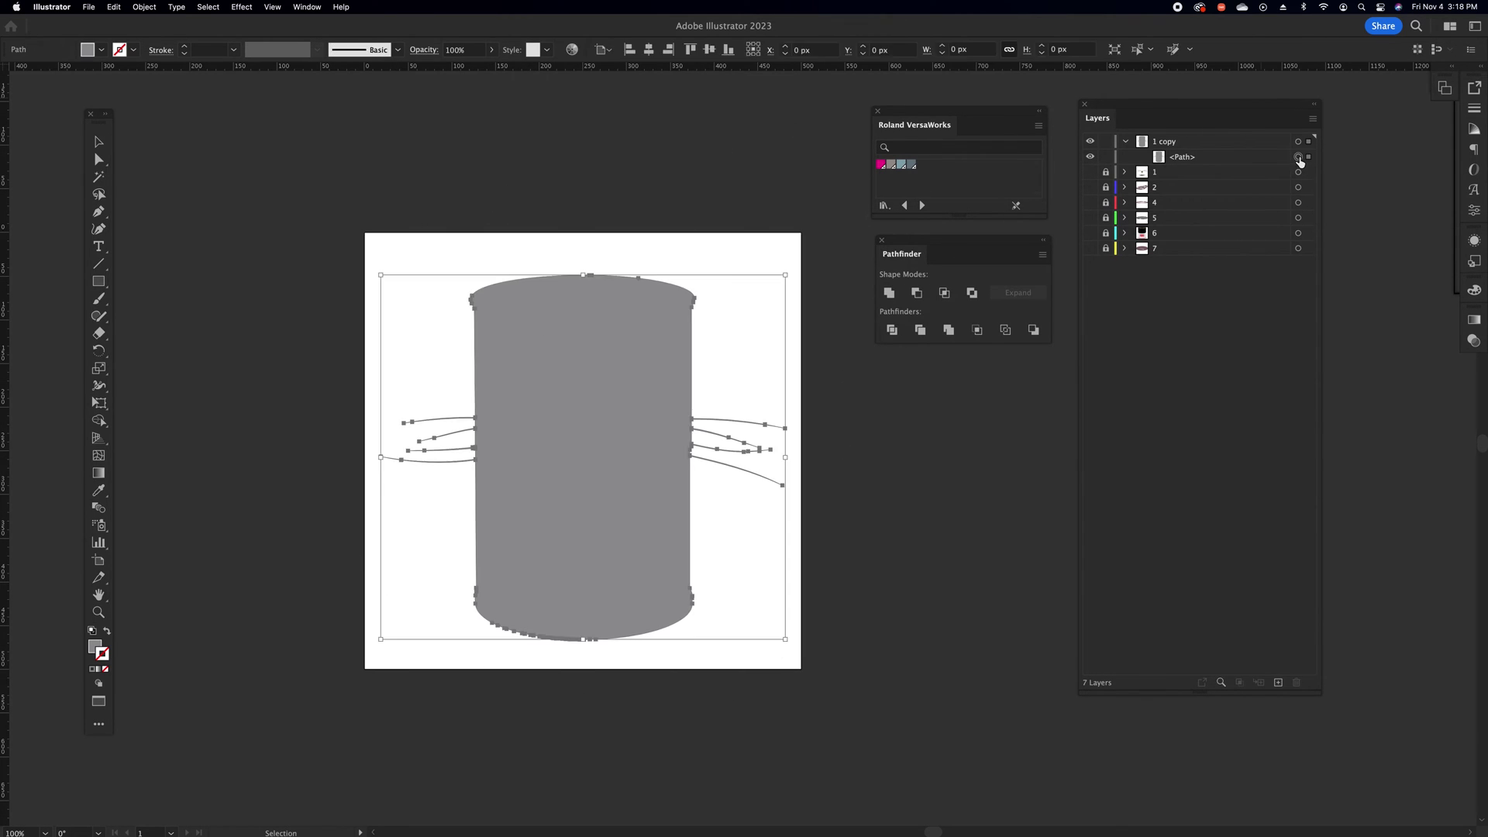
drag(1088, 173, 1099, 251)
click(1183, 158)
alt+click(1106, 202)
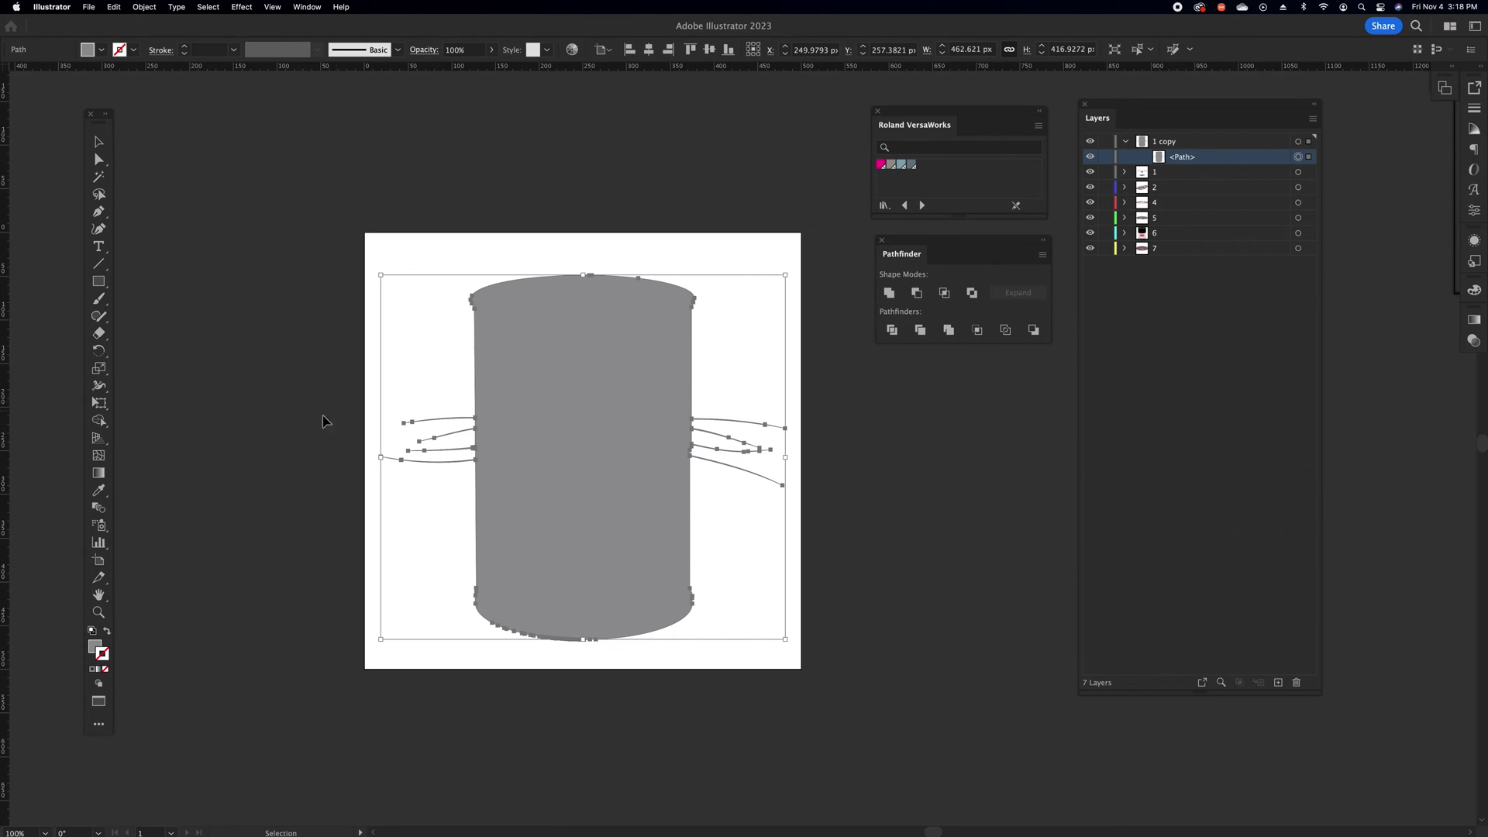
click(107, 631)
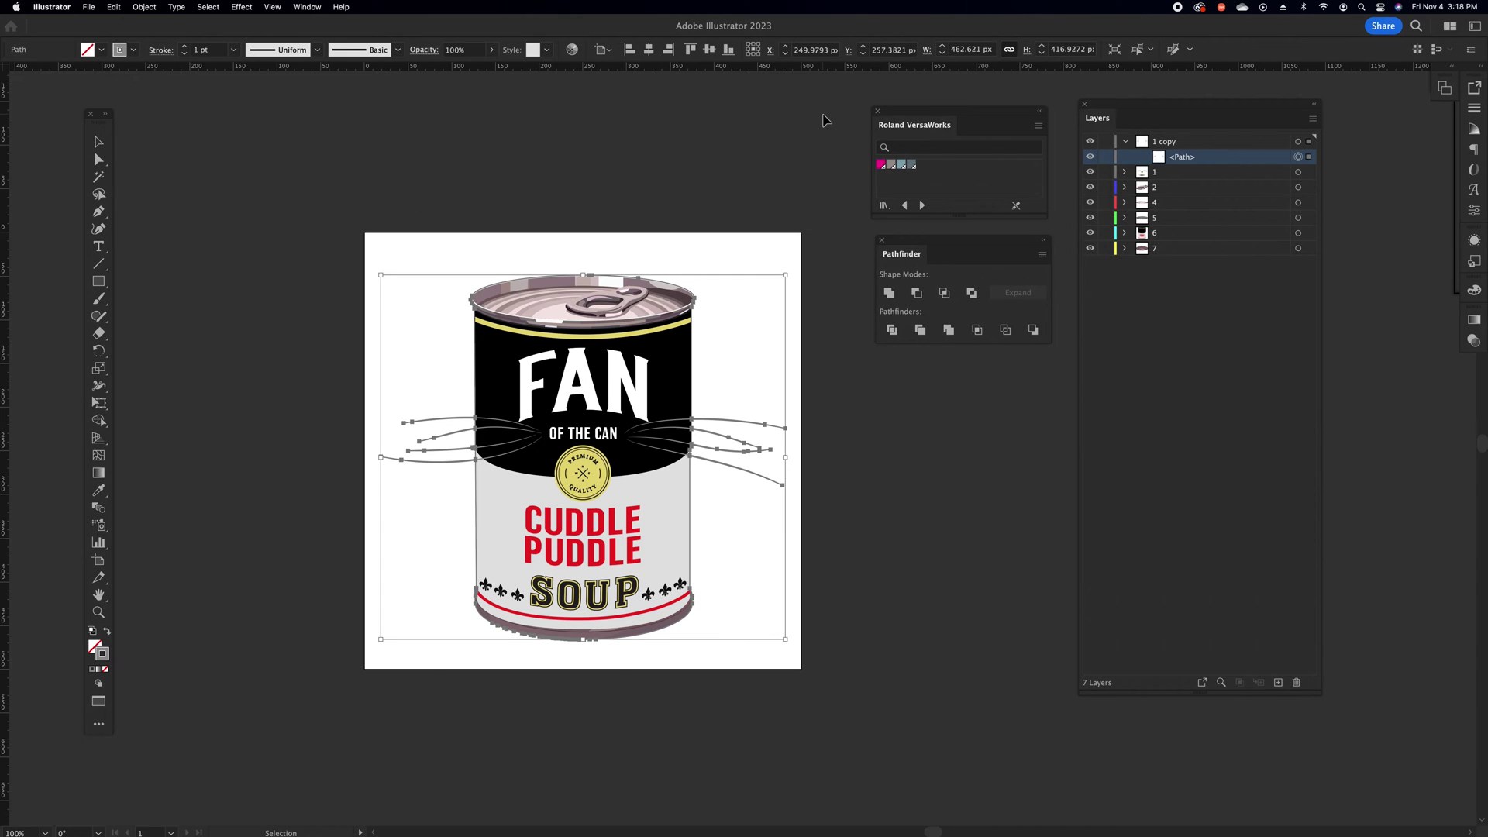
Create a 9 px Offset Path with Round joins around the silhouette
click(144, 8)
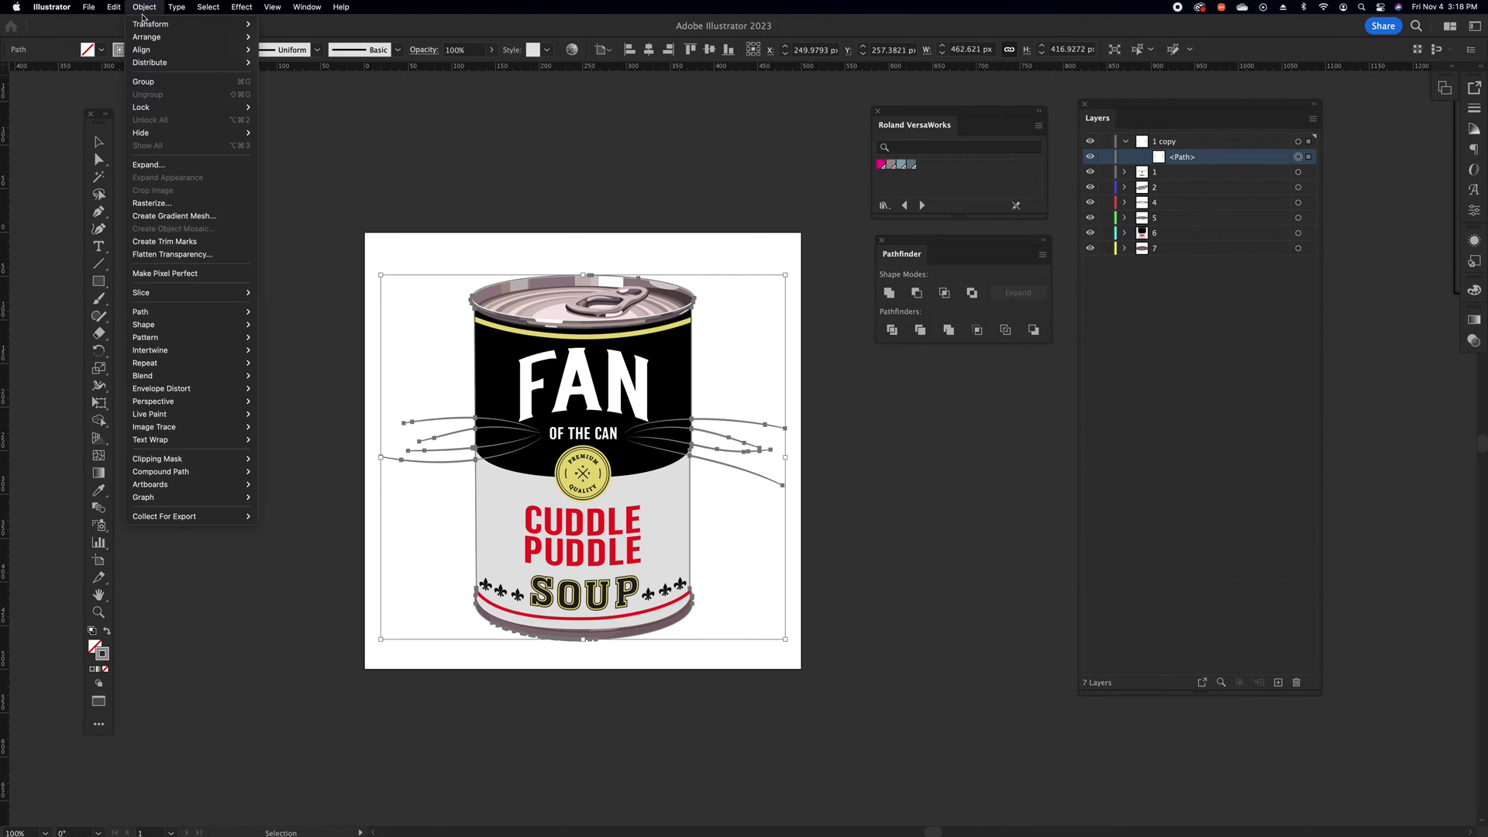
mouse_move(202, 313)
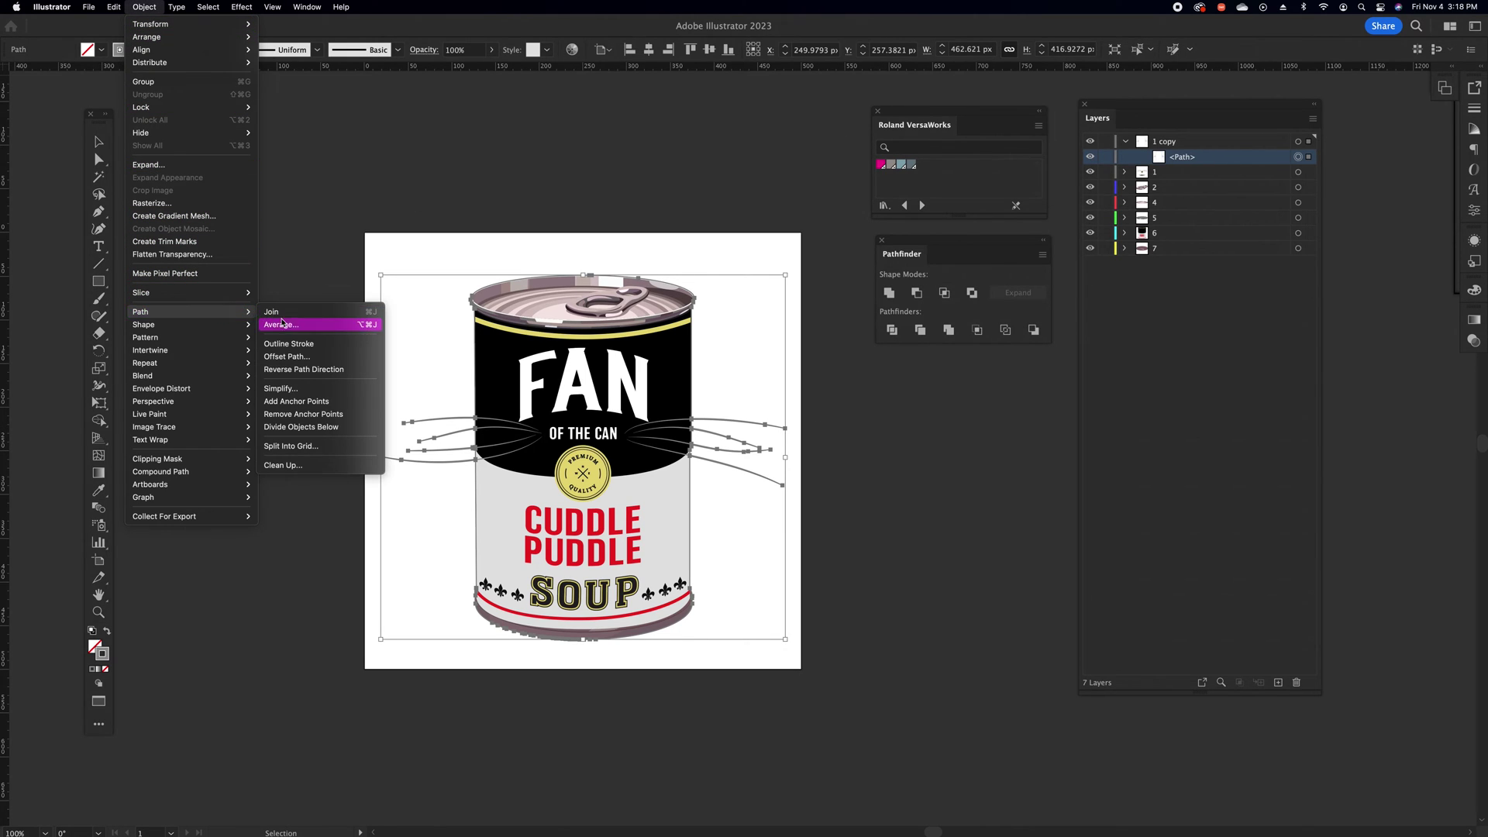
click(316, 359)
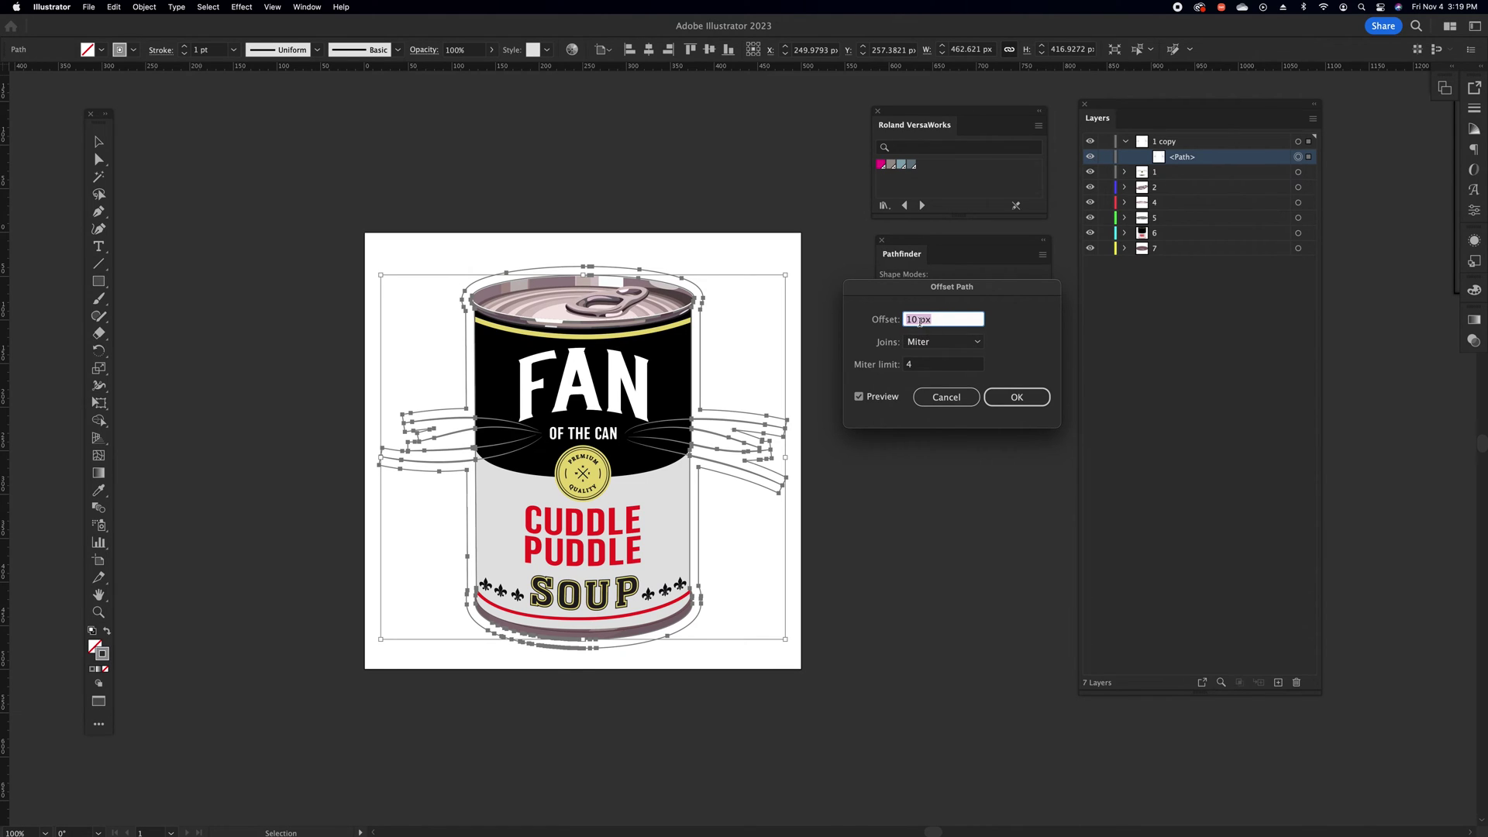
text(.125)
click(939, 344)
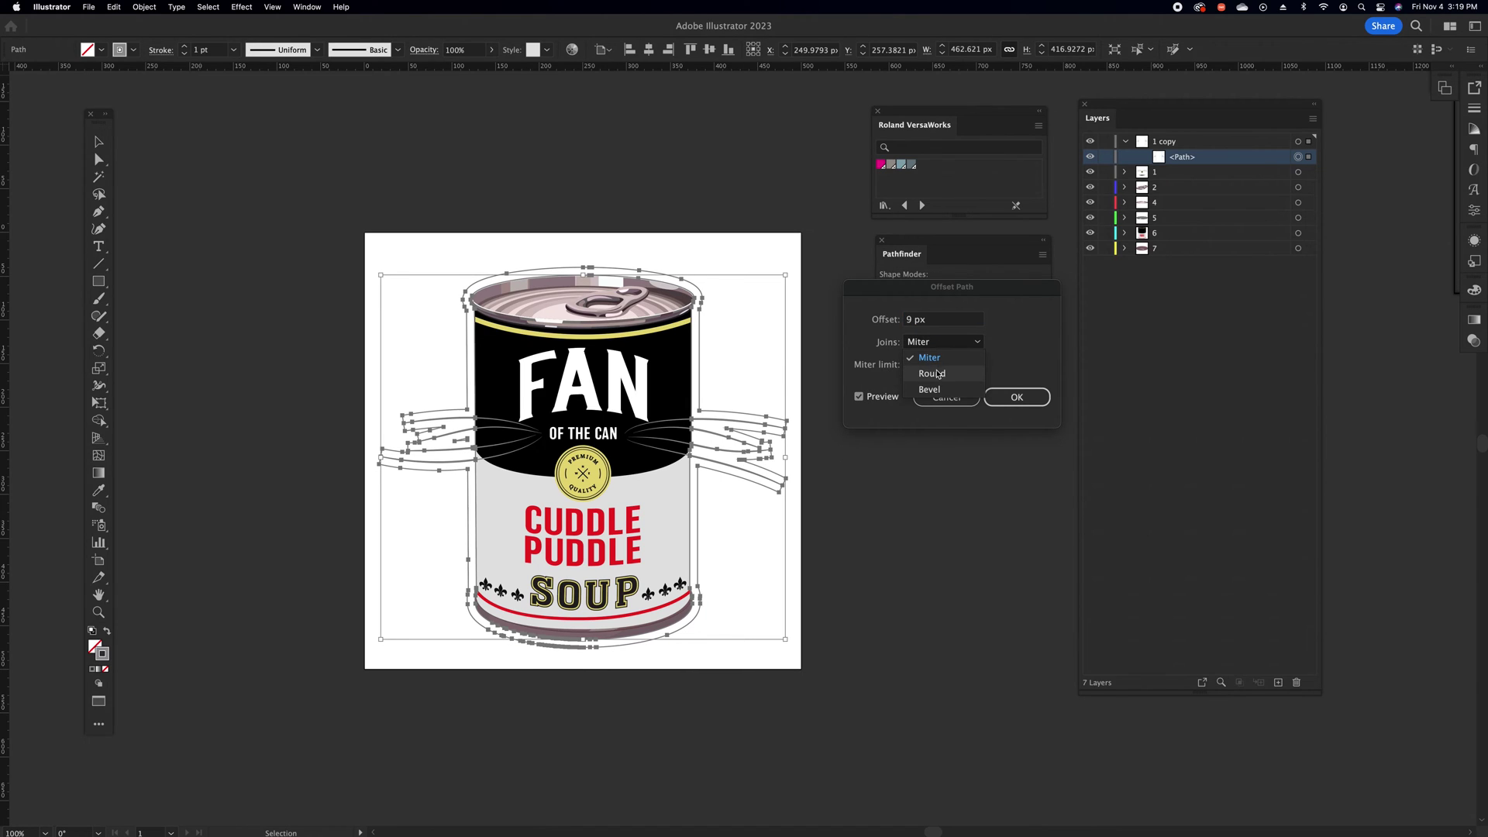
click(936, 376)
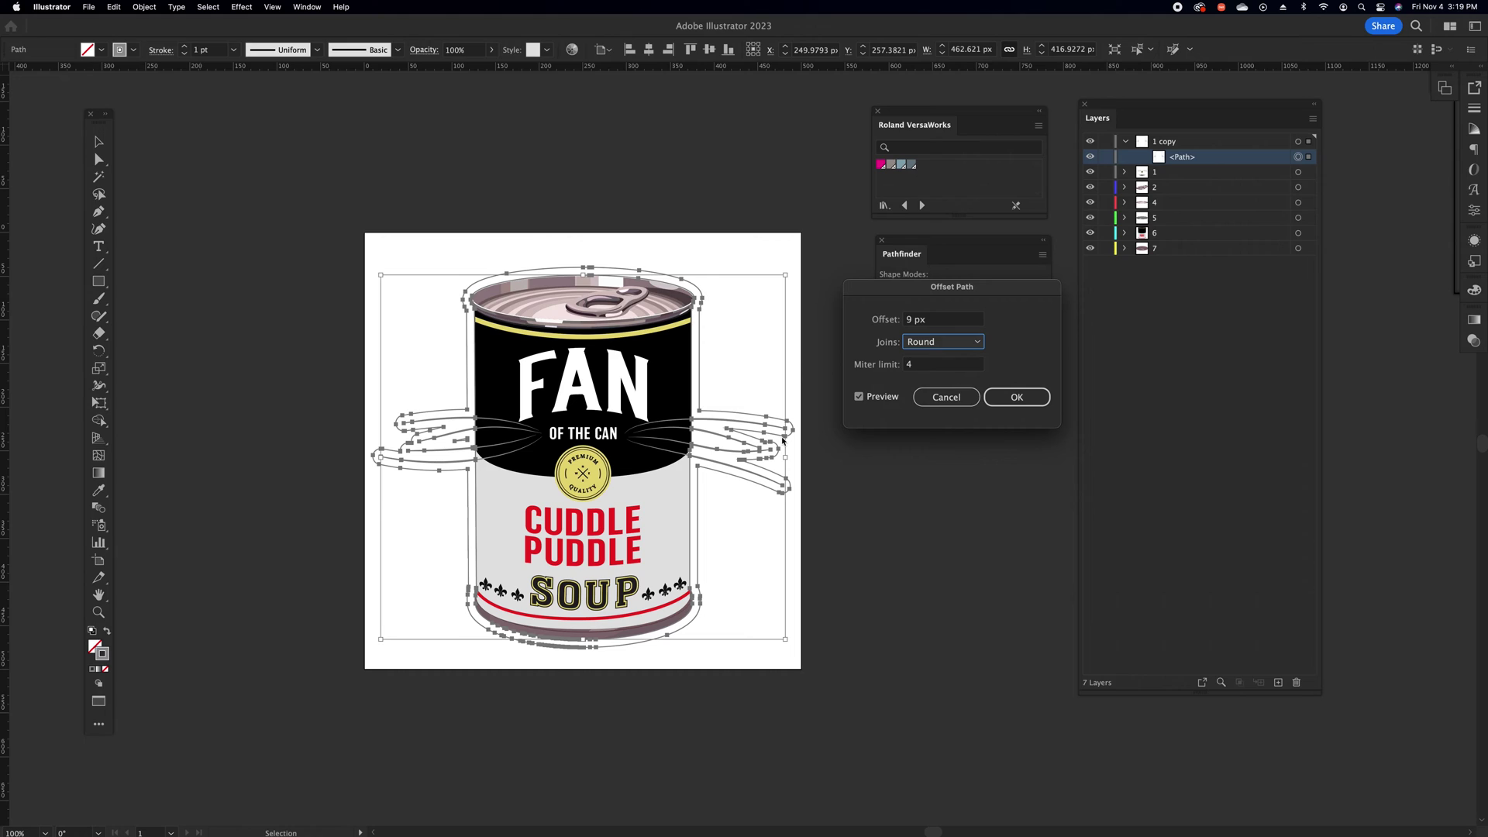
click(928, 344)
click(939, 359)
click(931, 344)
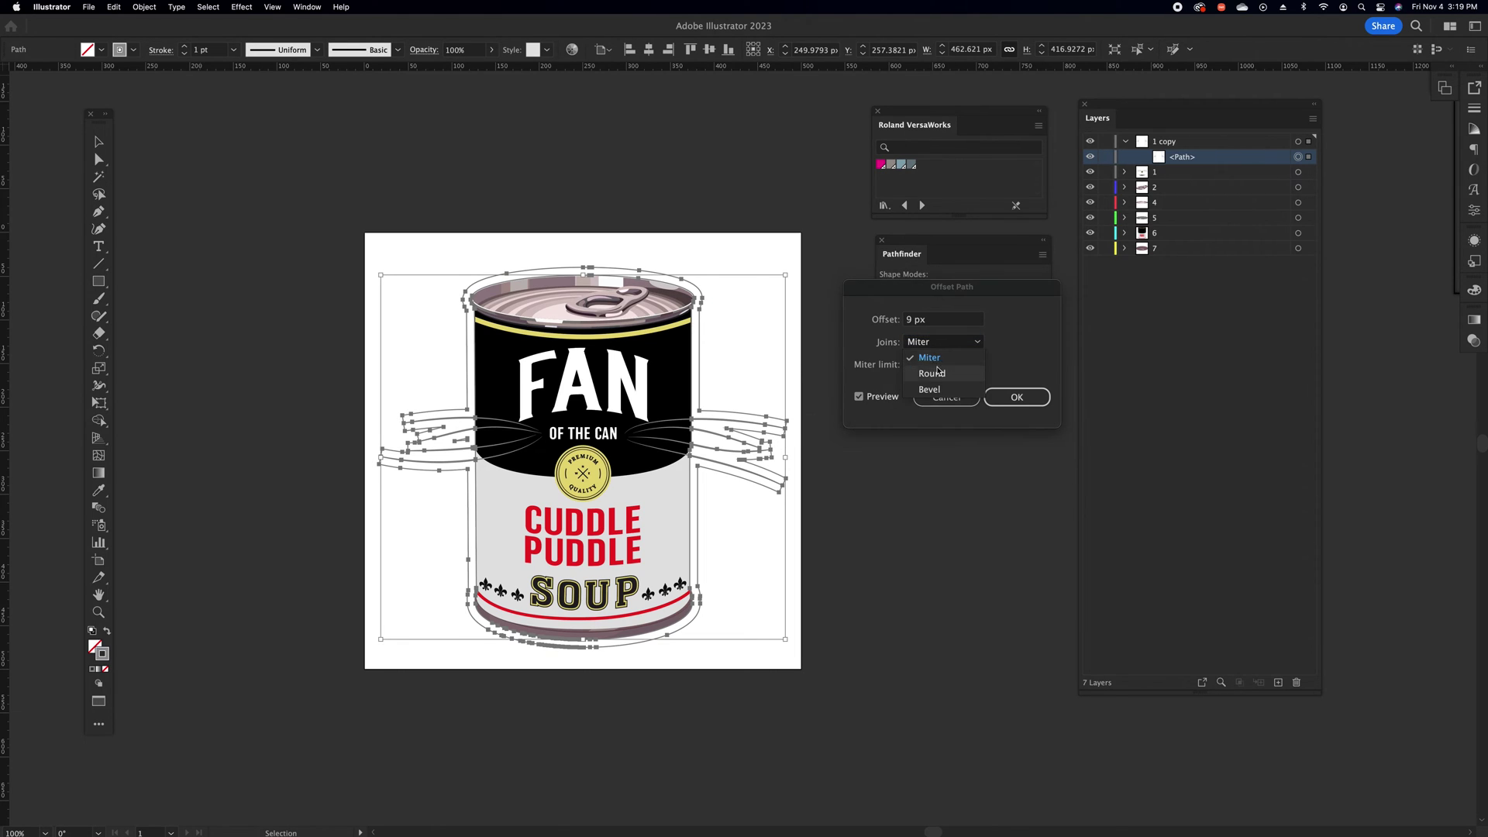
click(934, 375)
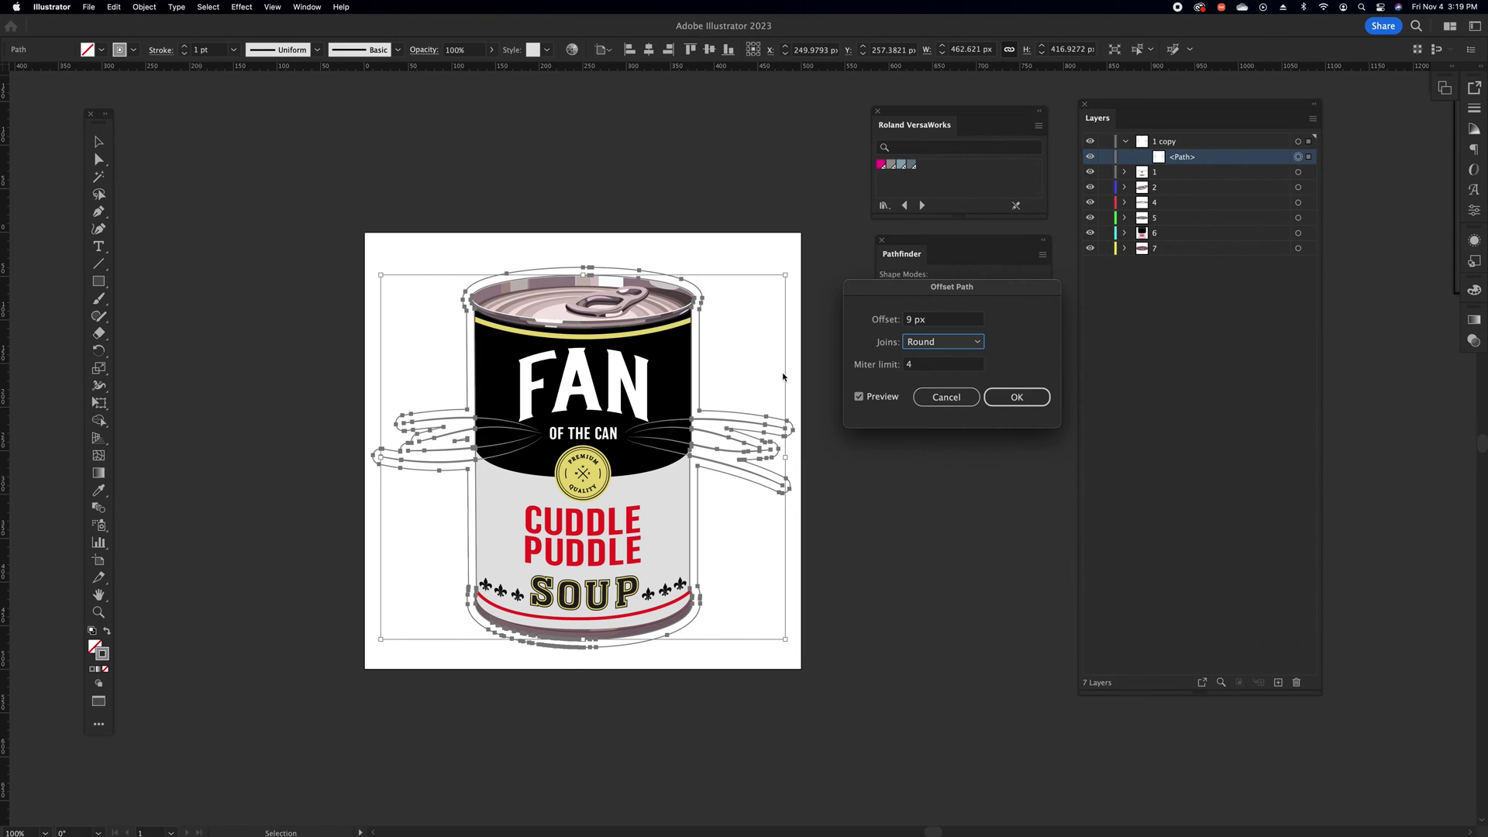
click(1039, 405)
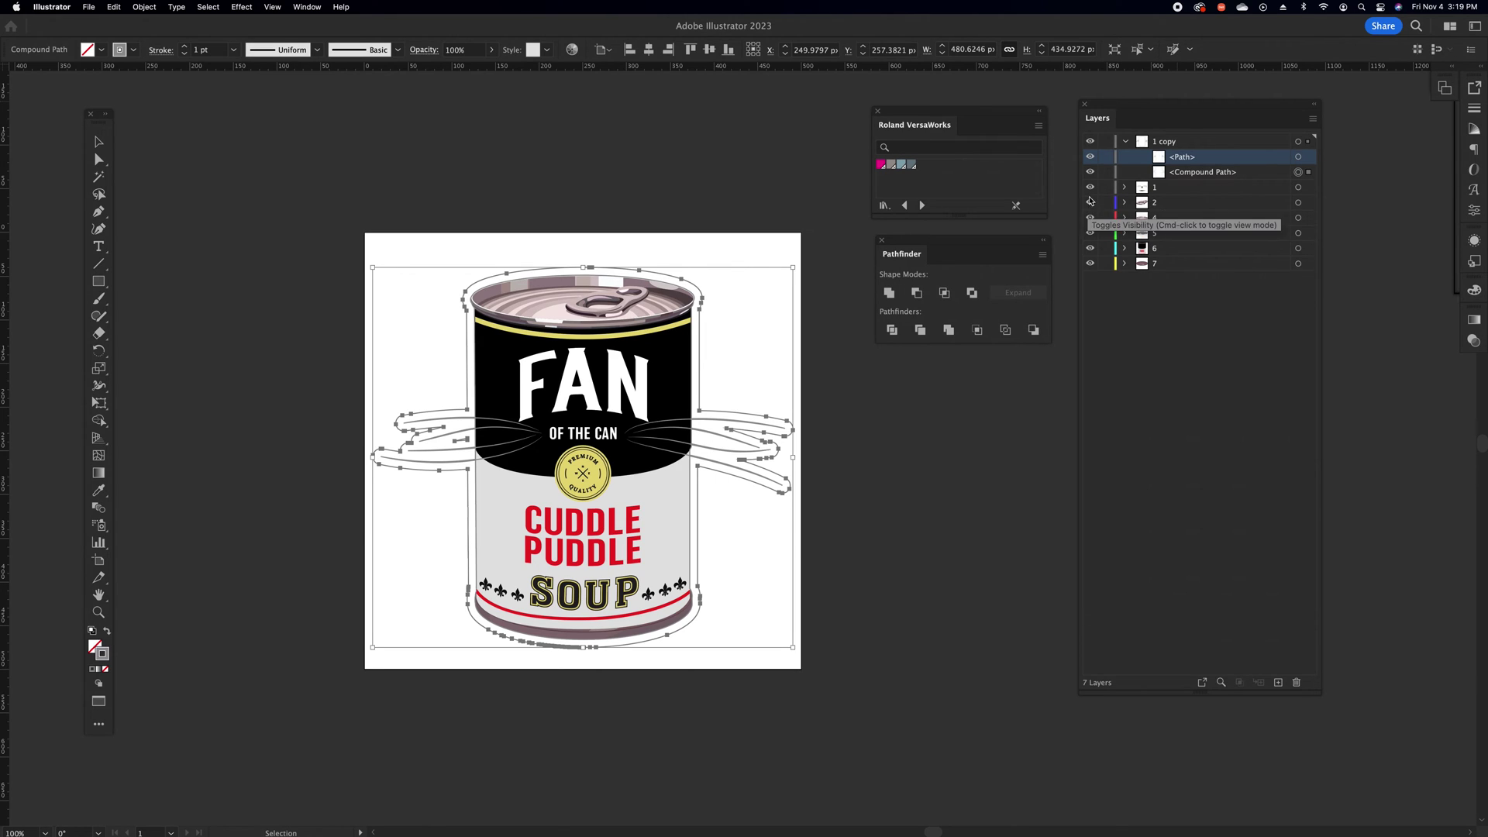
Hide the can artwork layers and delete the original inner path, keeping the offset
drag(1091, 191, 1089, 283)
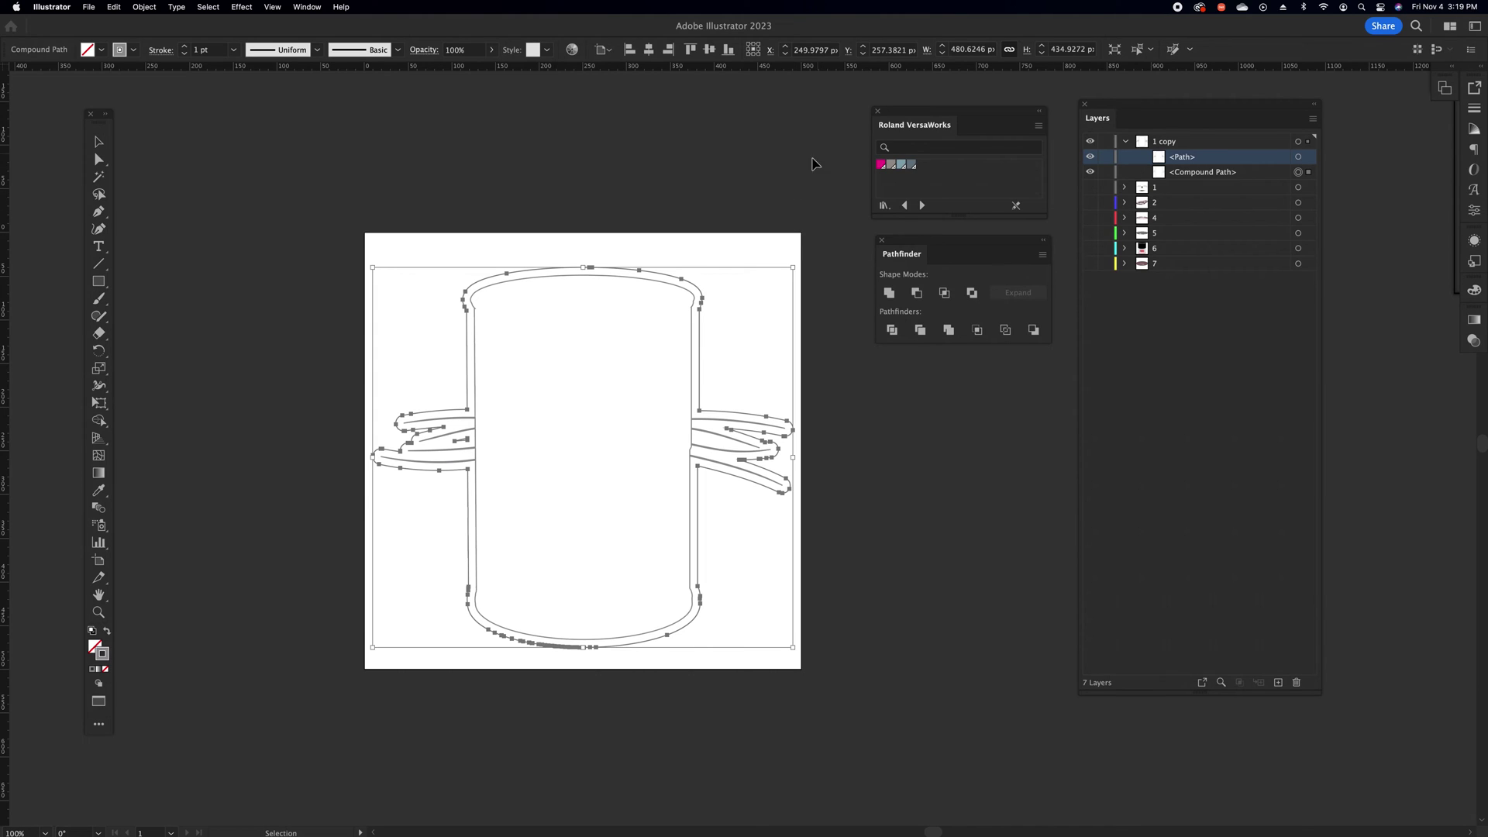
click(789, 178)
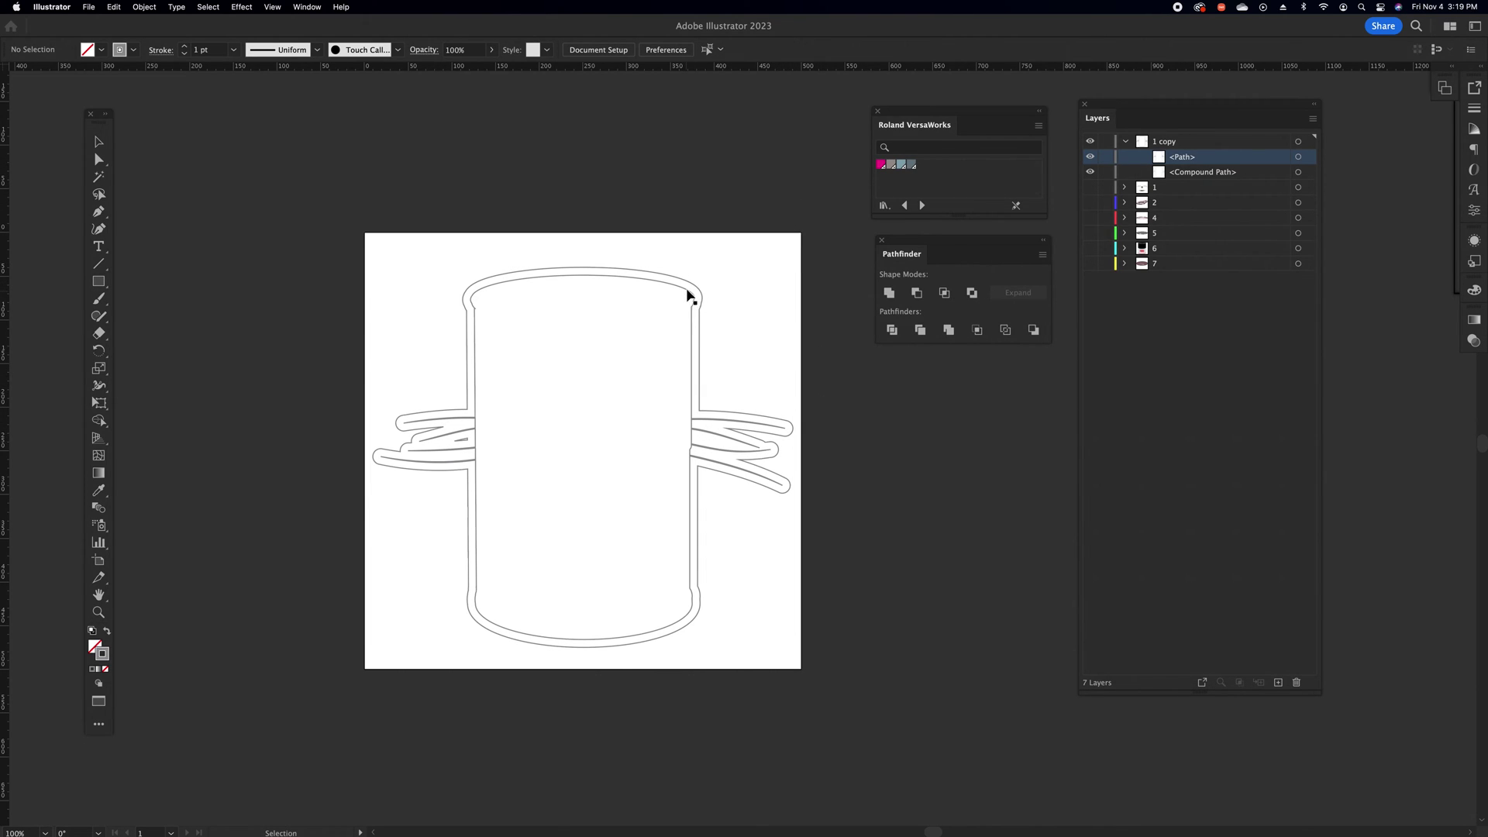
click(1299, 156)
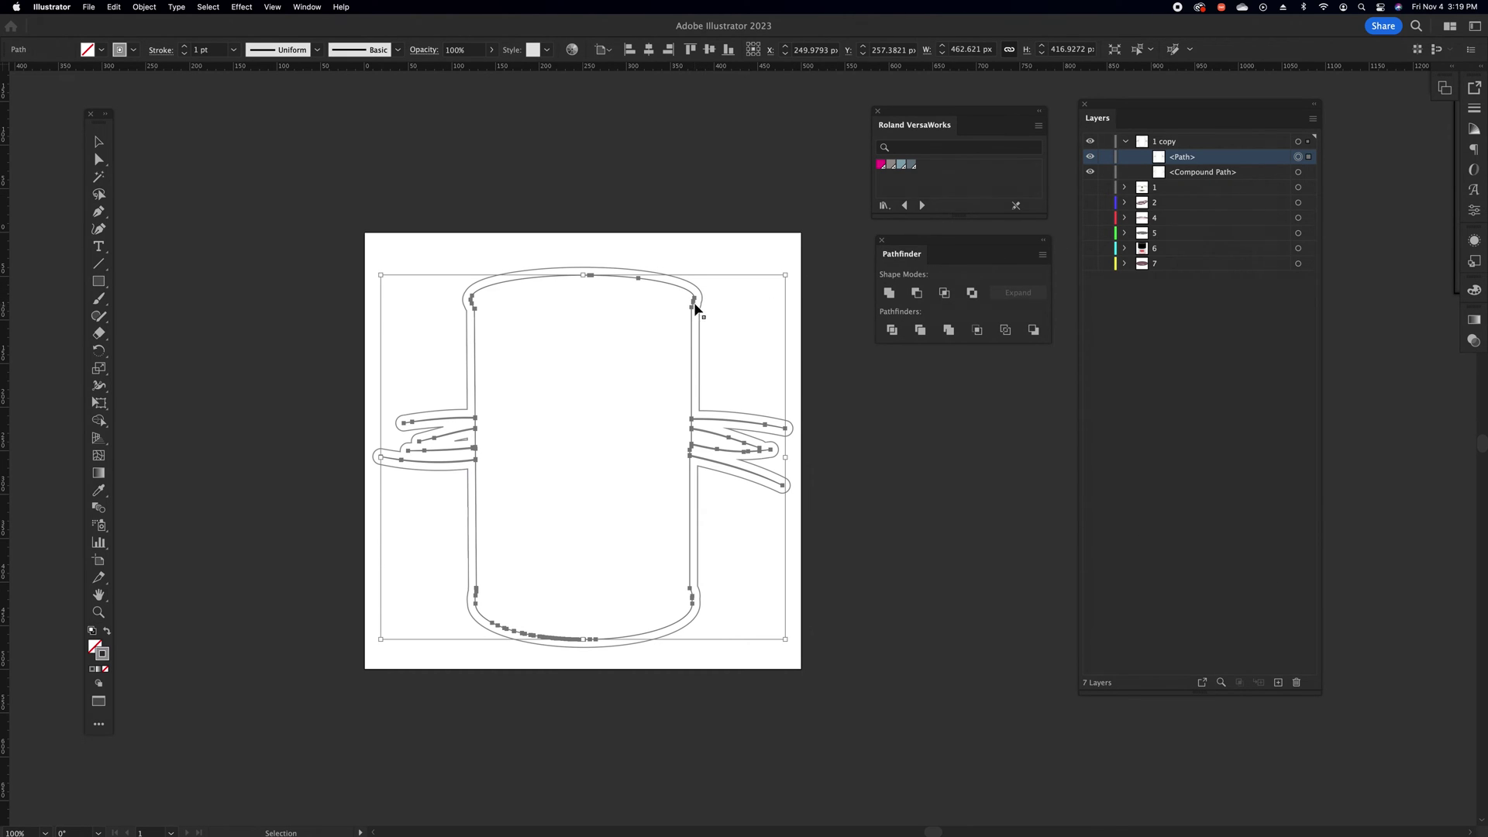
key(Delete)
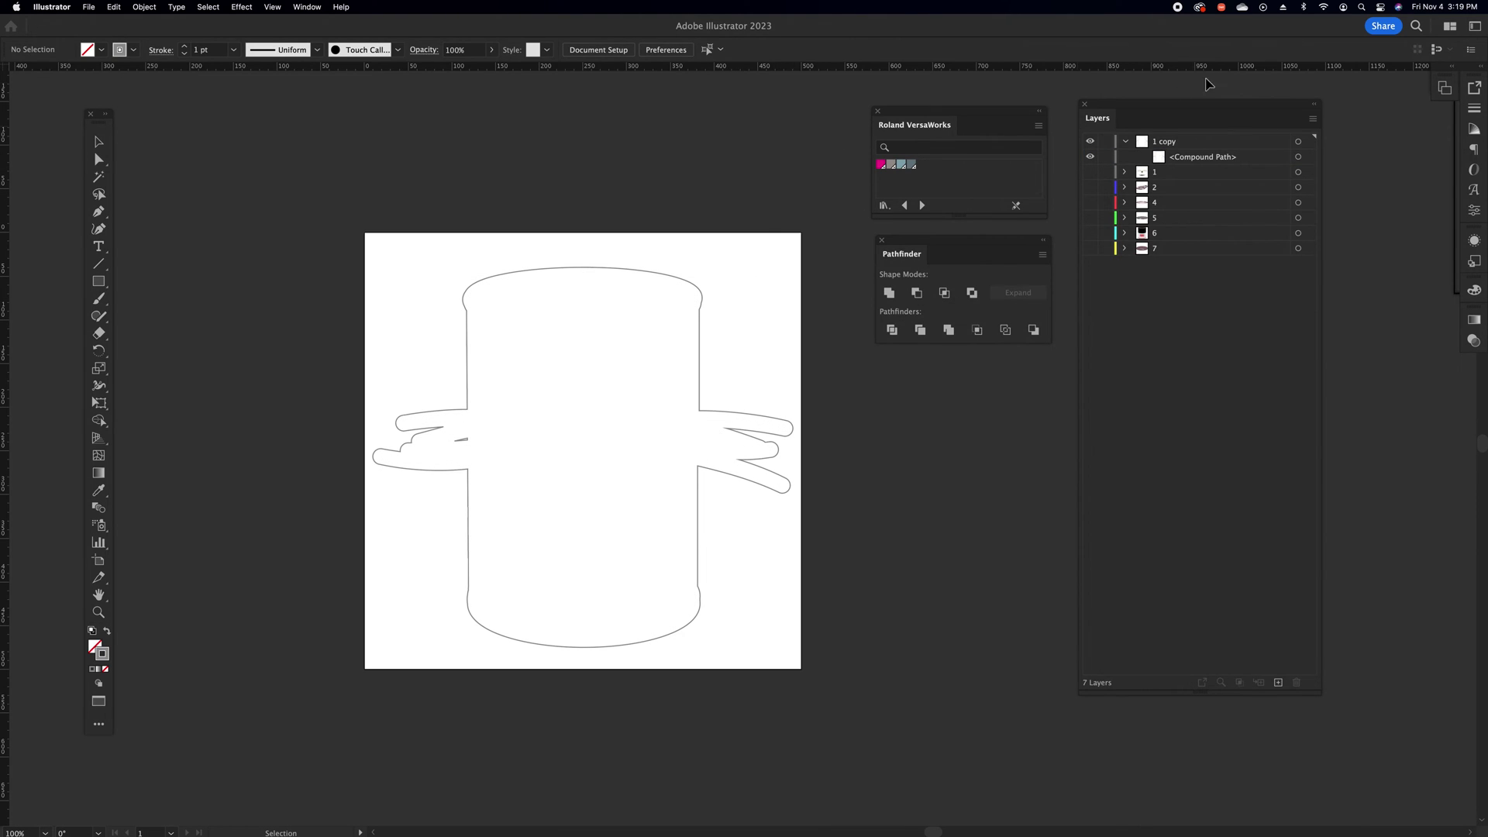
Delete the stray segment near the left whiskers with Direct Selection
click(1299, 158)
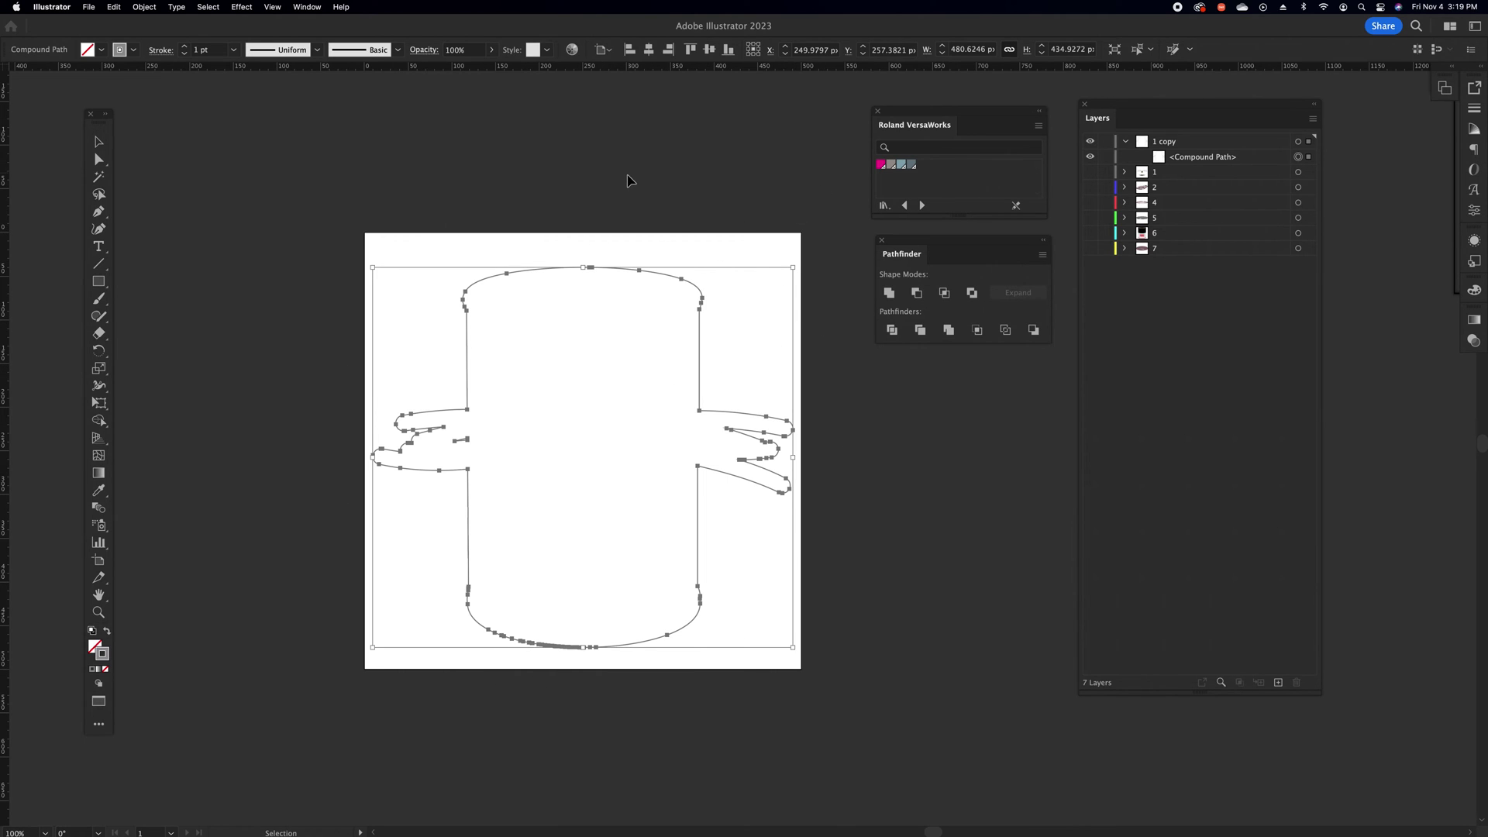
click(635, 245)
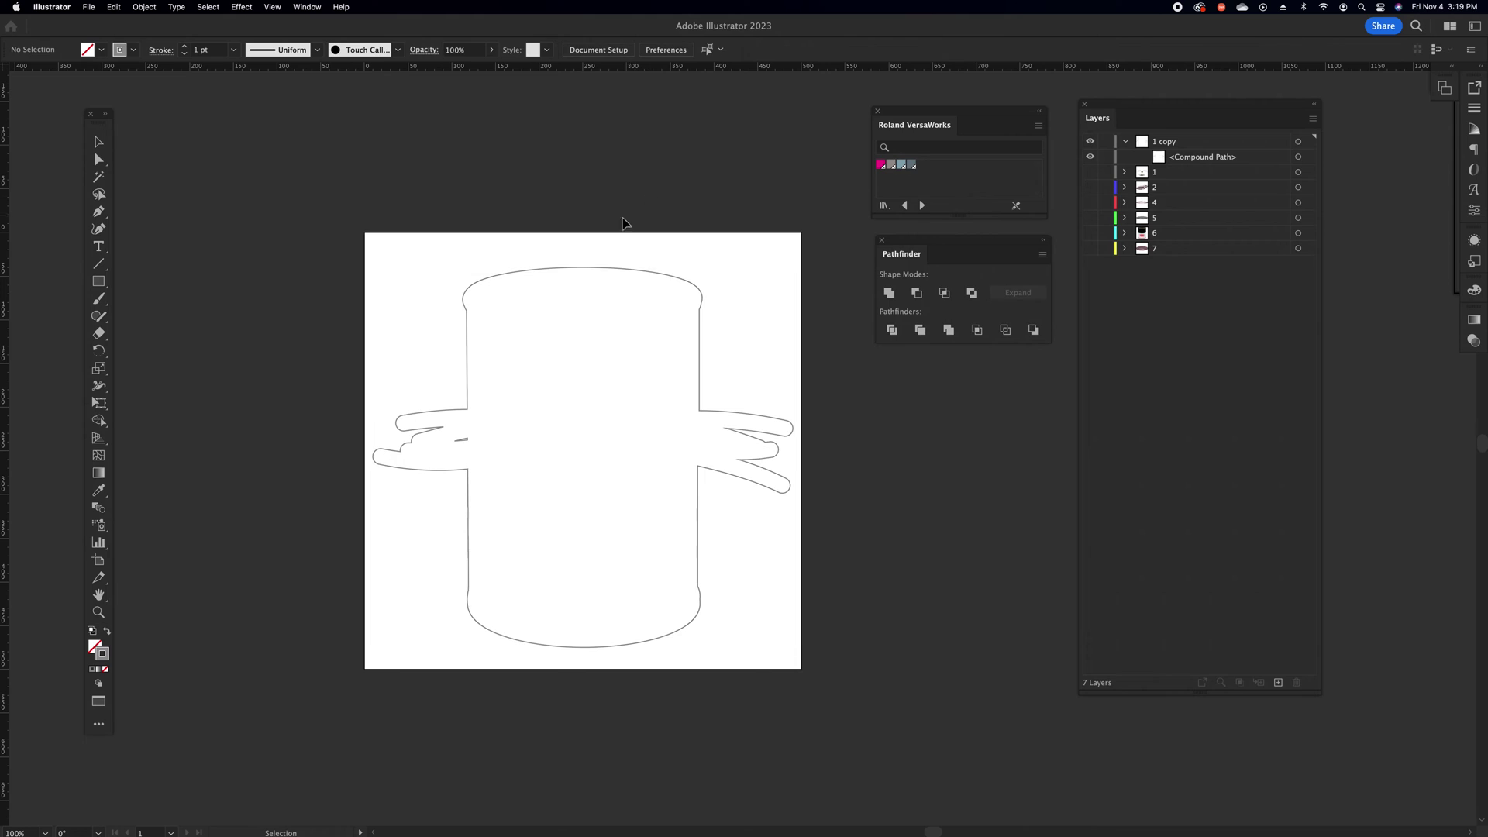
click(468, 441)
key(a)
click(465, 440)
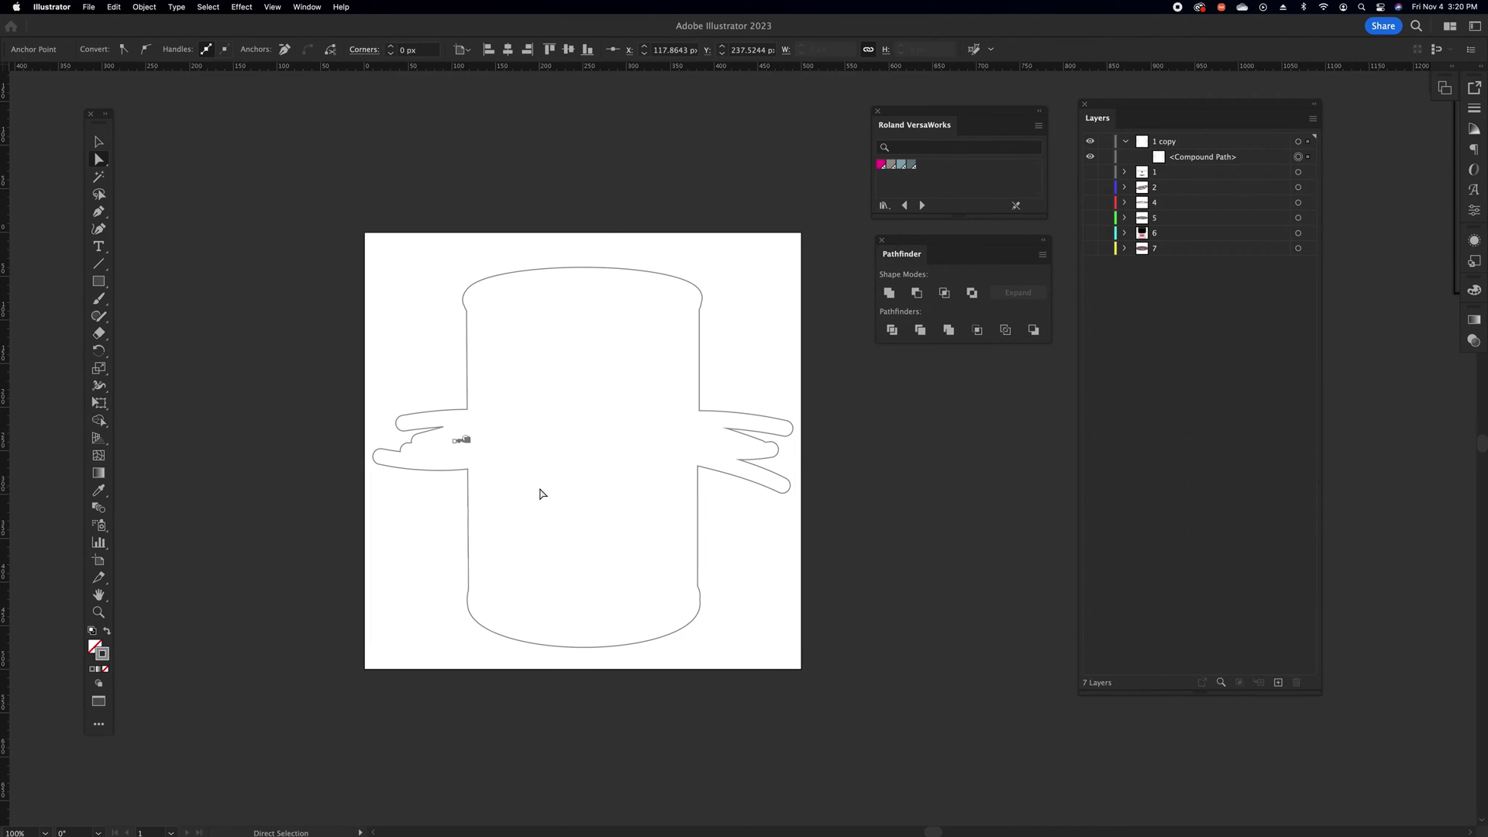
key(Delete)
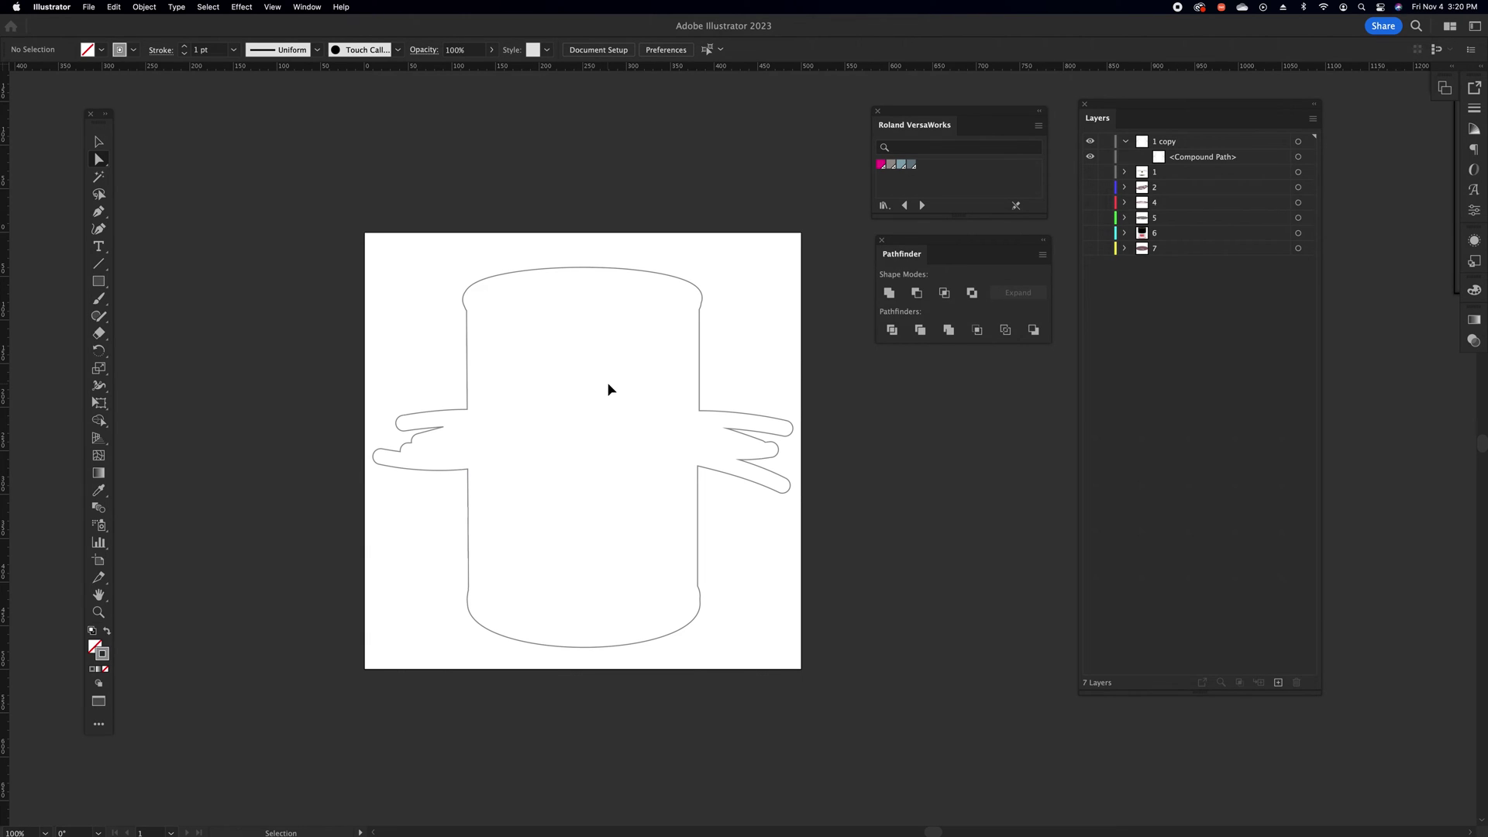
key(super+equal)
key(super+equal)
key(super+equal)
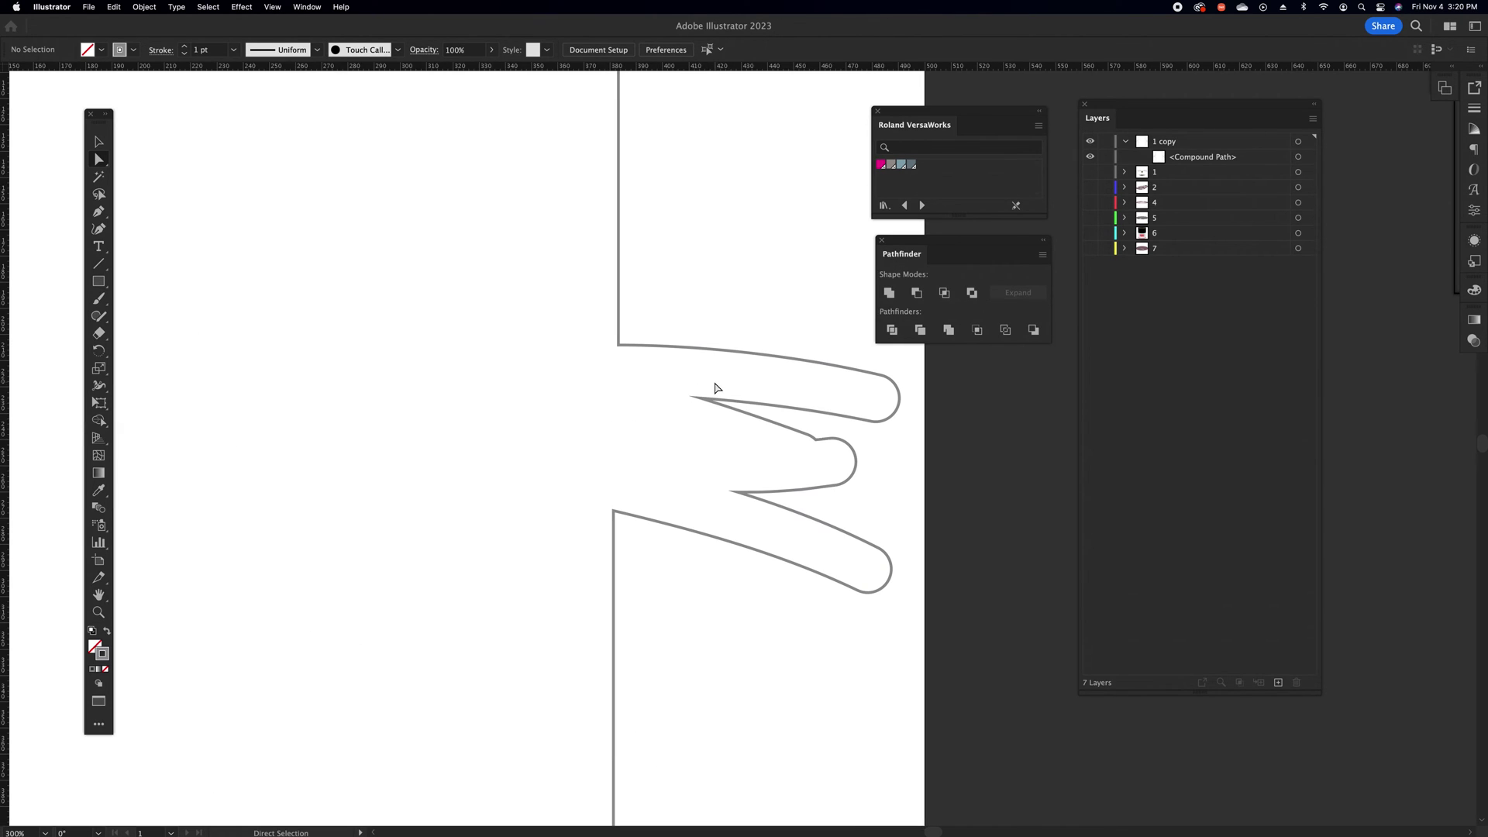
Move the notch tip anchor, then show and lock the can artwork layers
click(704, 400)
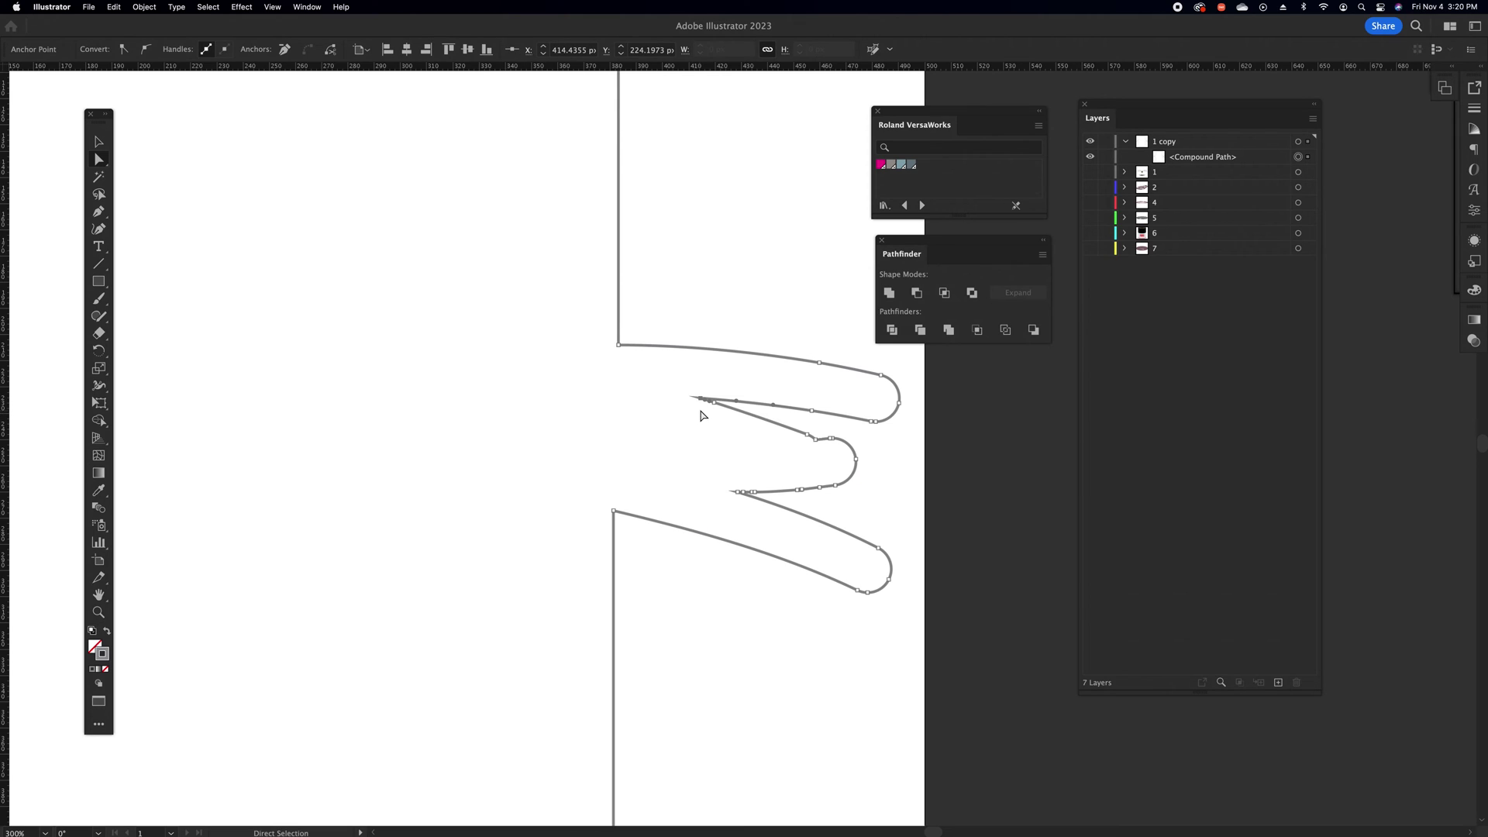
drag(698, 399, 754, 412)
drag(1088, 178, 1099, 270)
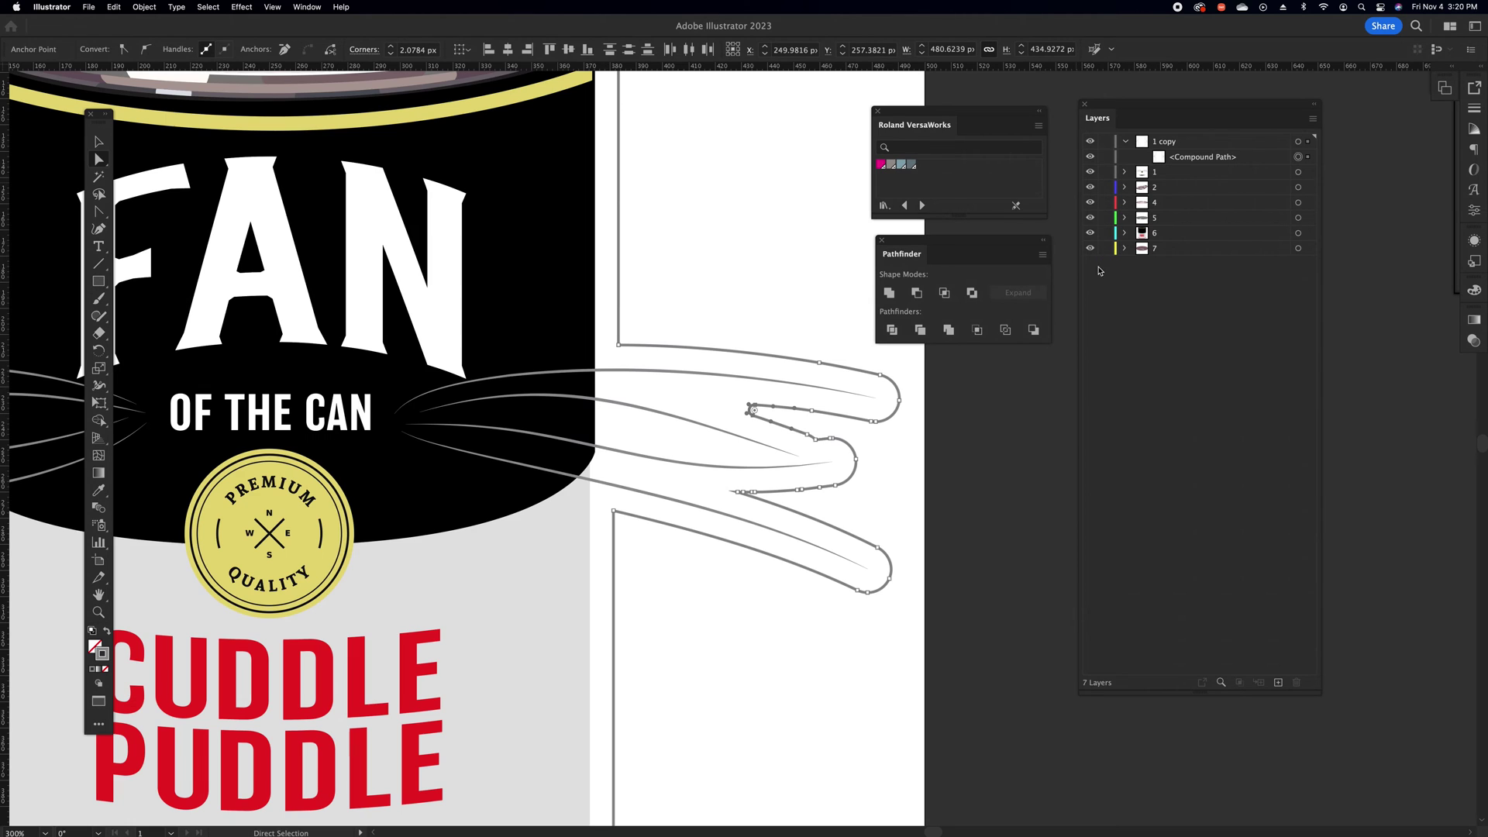
drag(1106, 187, 1107, 266)
Undo an accidental Pen point and select anchors in the notch cluster
key(p)
click(743, 493)
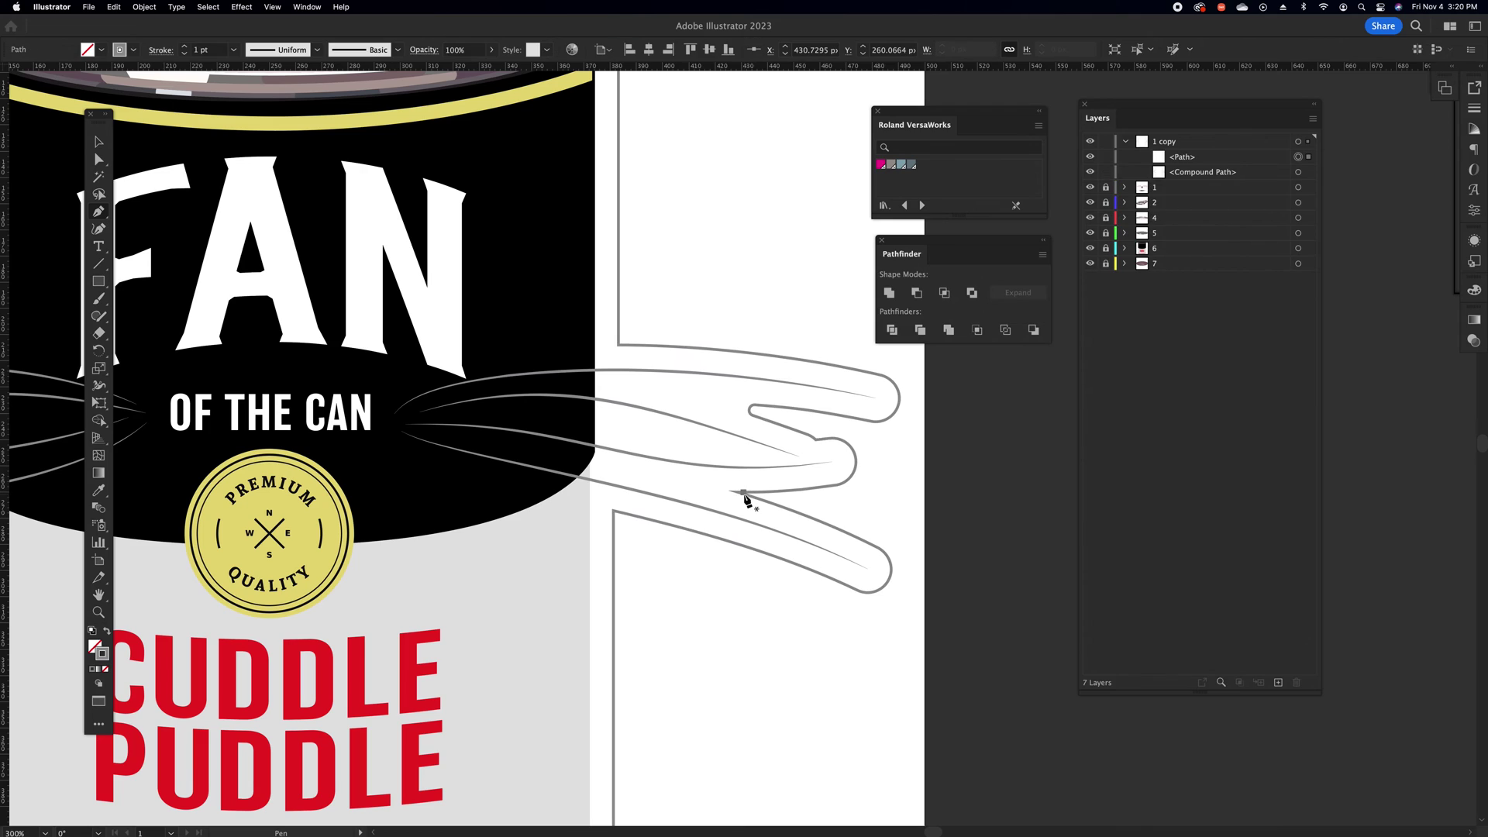
key(super+z)
key(a)
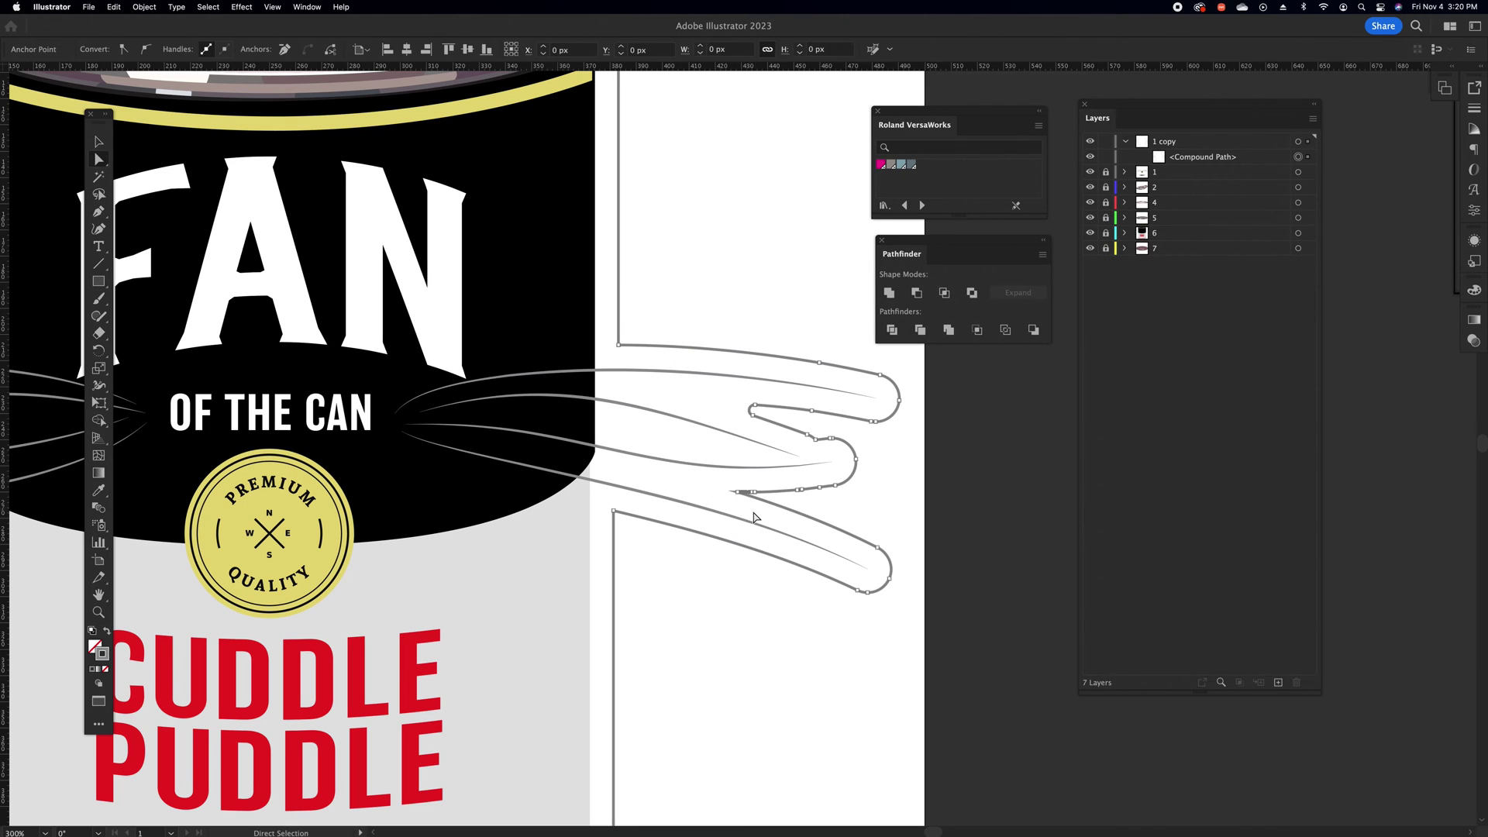
click(742, 494)
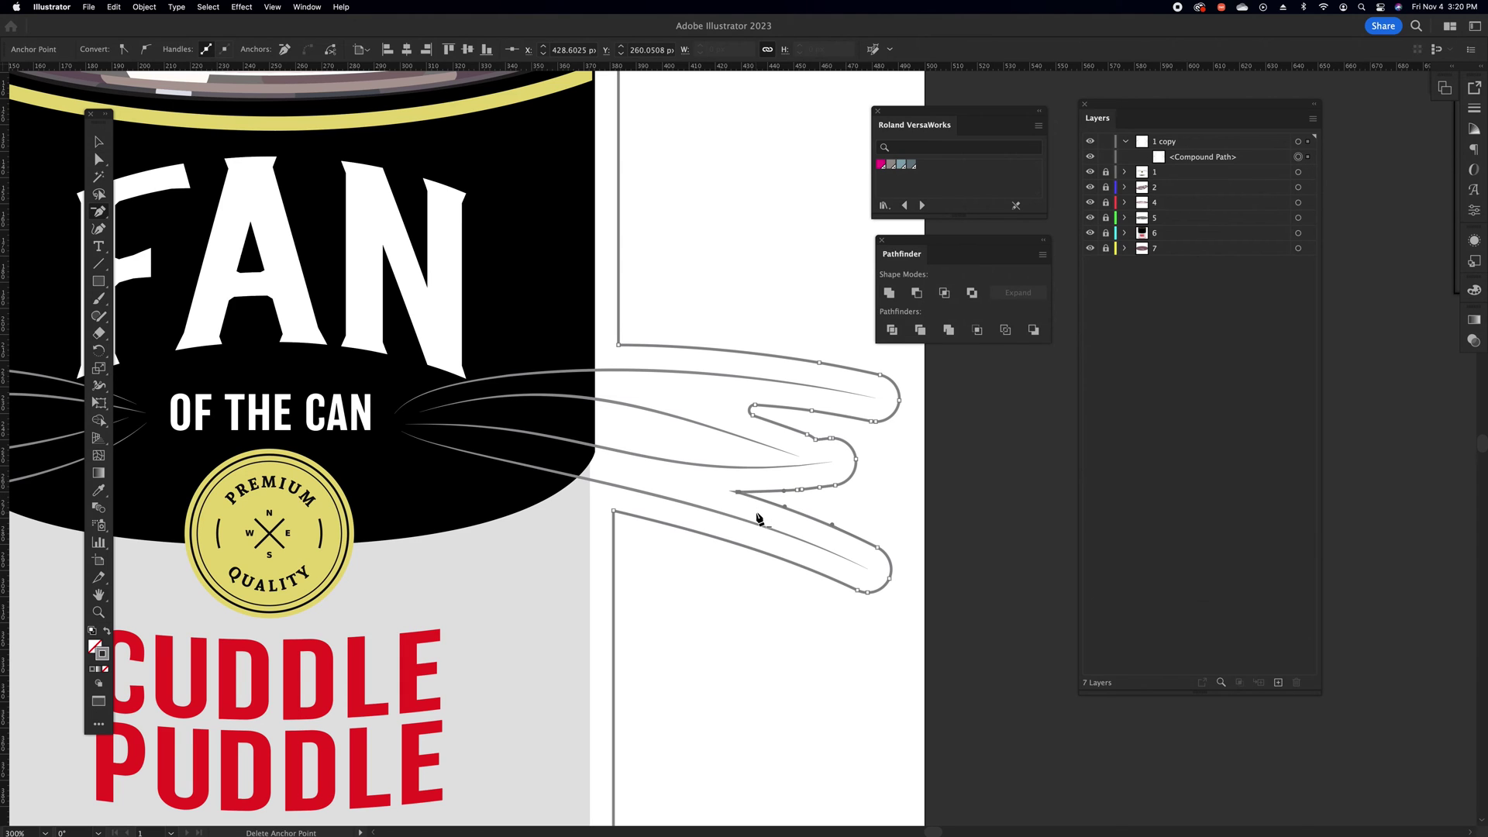
click(749, 495)
click(785, 505)
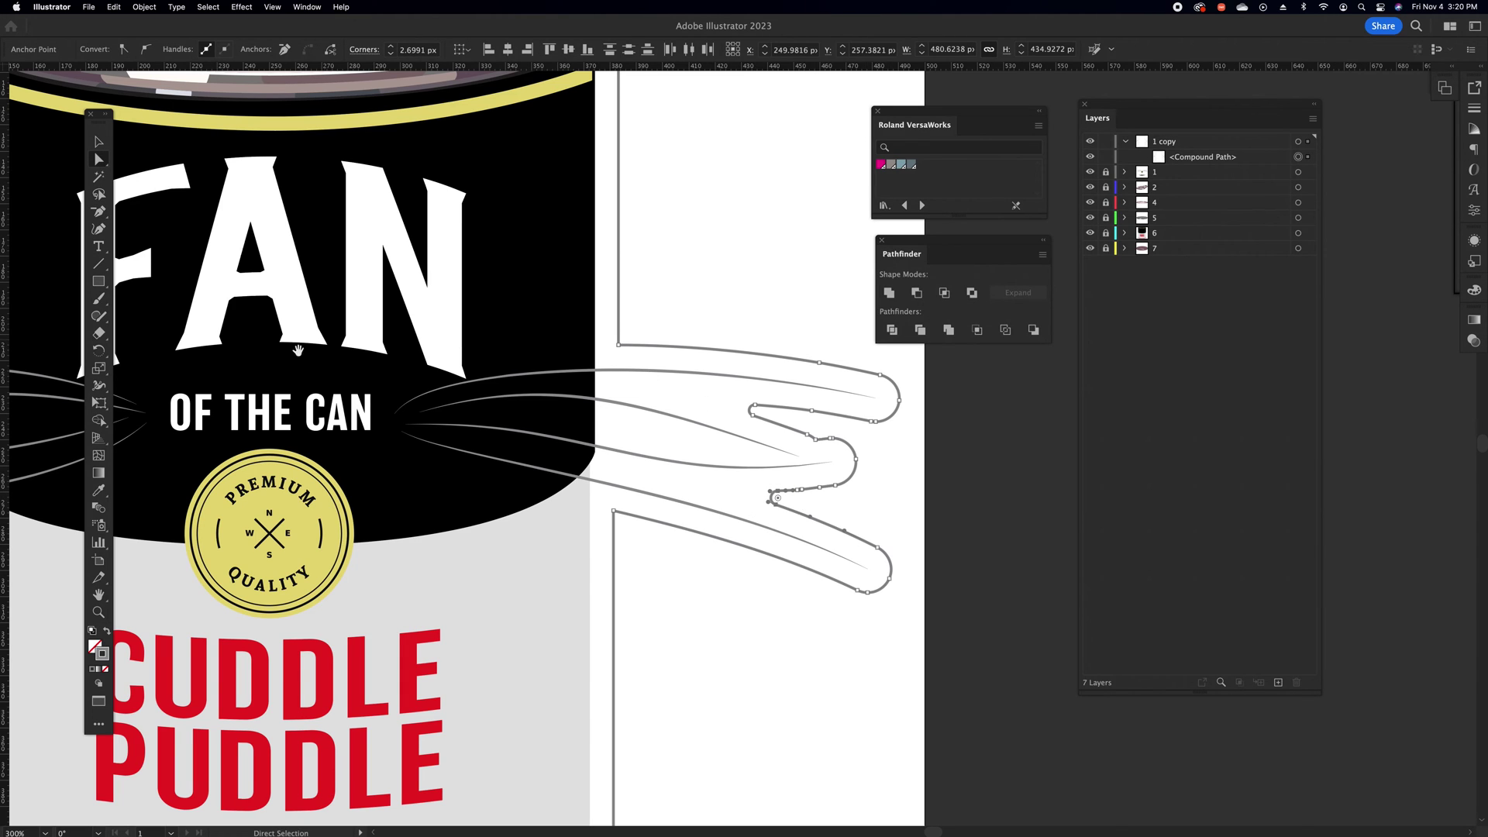
Inspect the outline anchors along the can rim near the top
drag(306, 347, 298, 631)
click(608, 317)
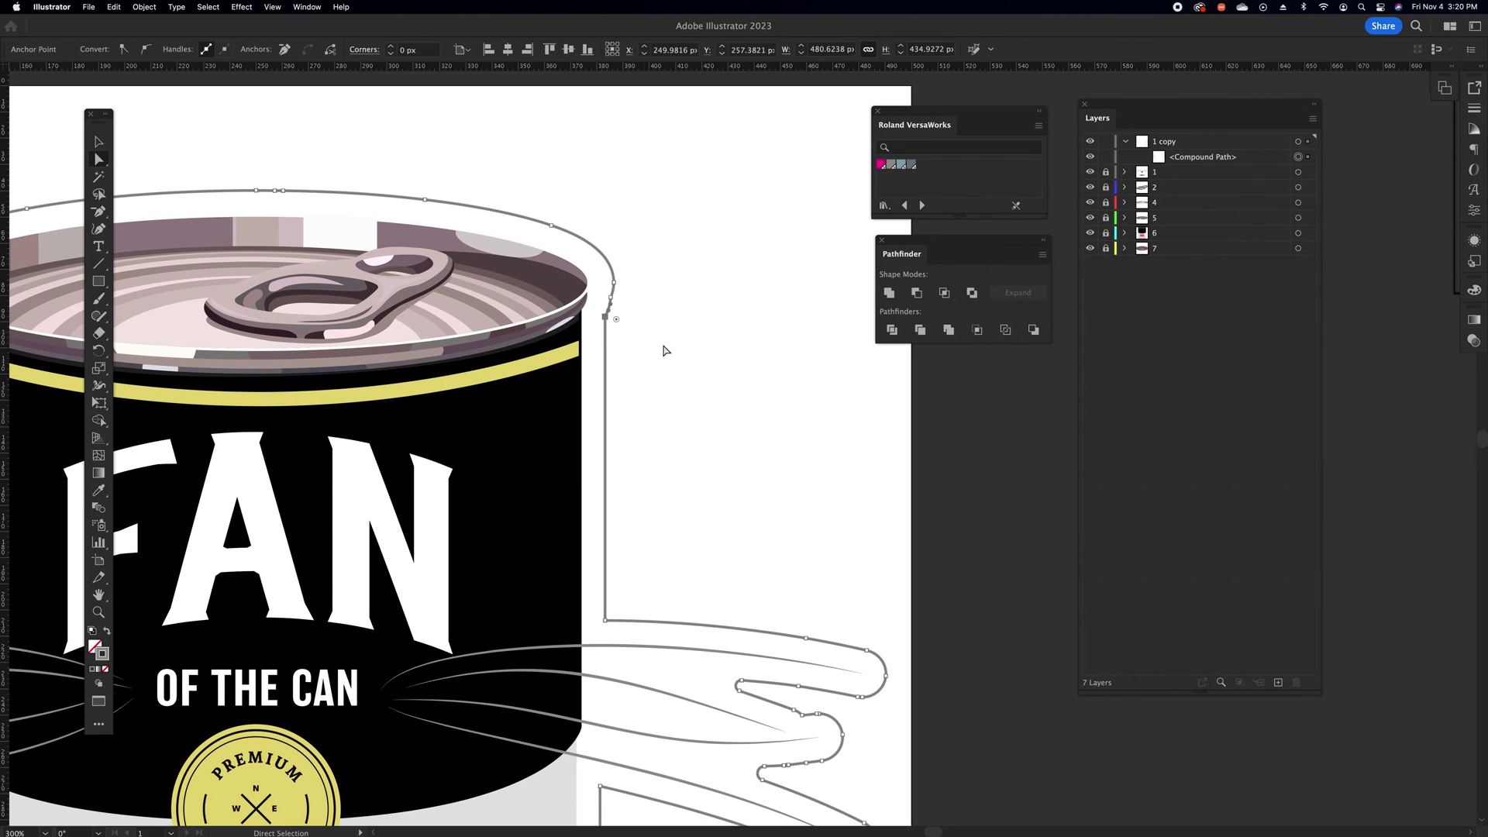
alt+click(616, 320)
scroll(496, 333, left, 10)
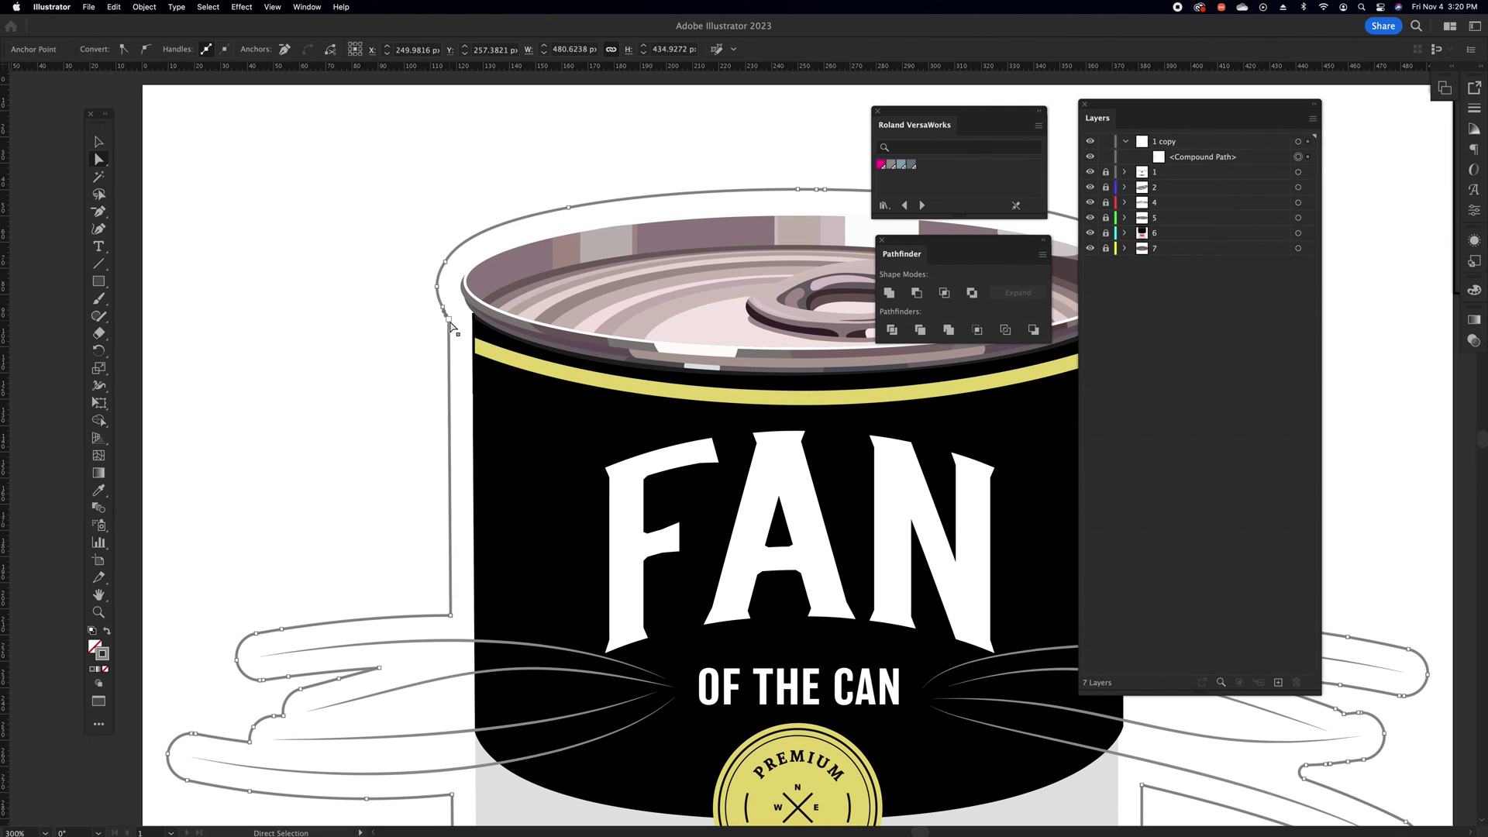
drag(551, 514, 564, 264)
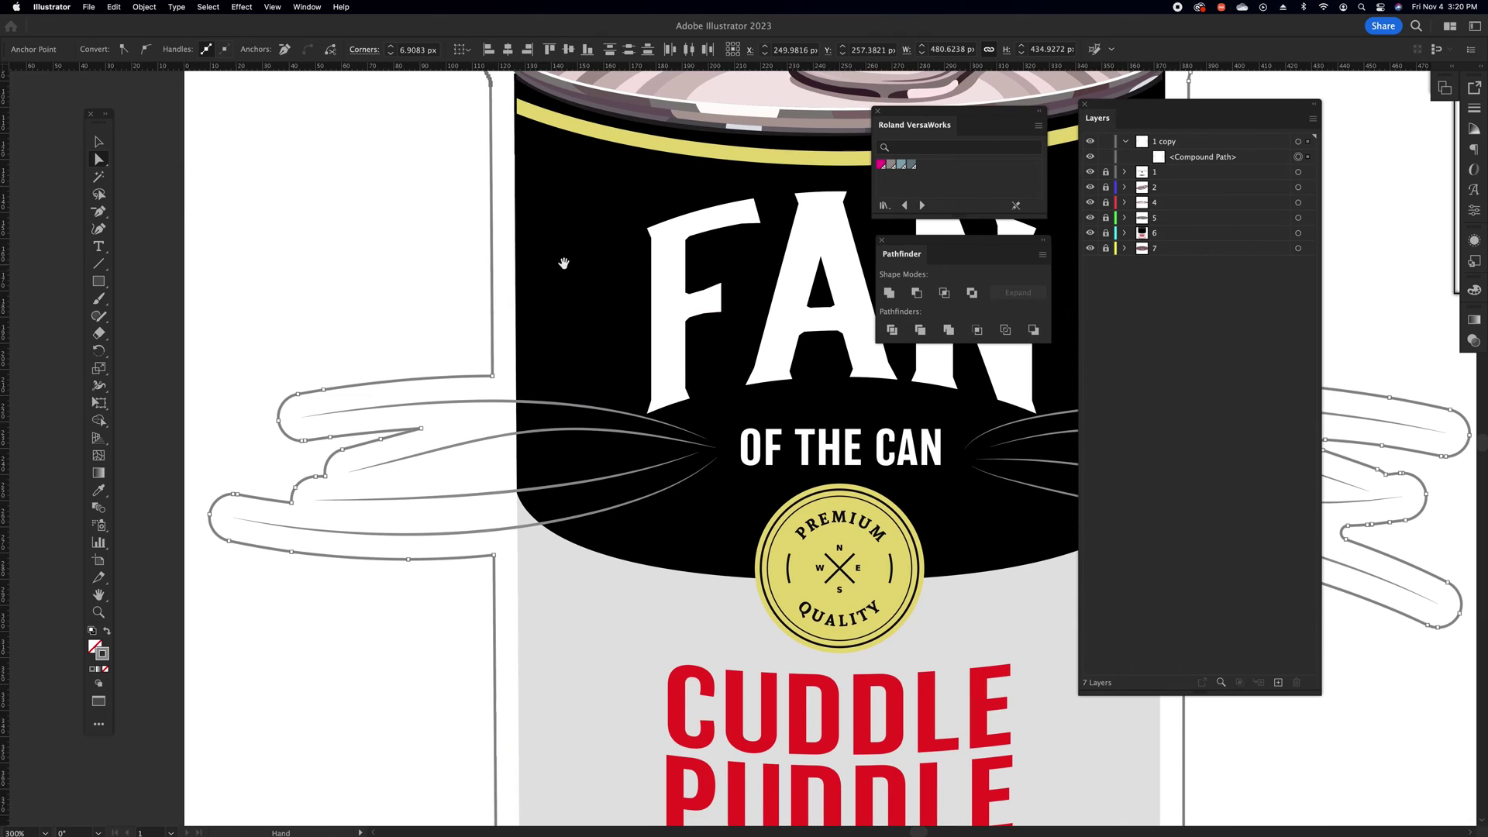
Adjust the left whisker outline anchors and round the sharp corner below them
drag(421, 429, 386, 438)
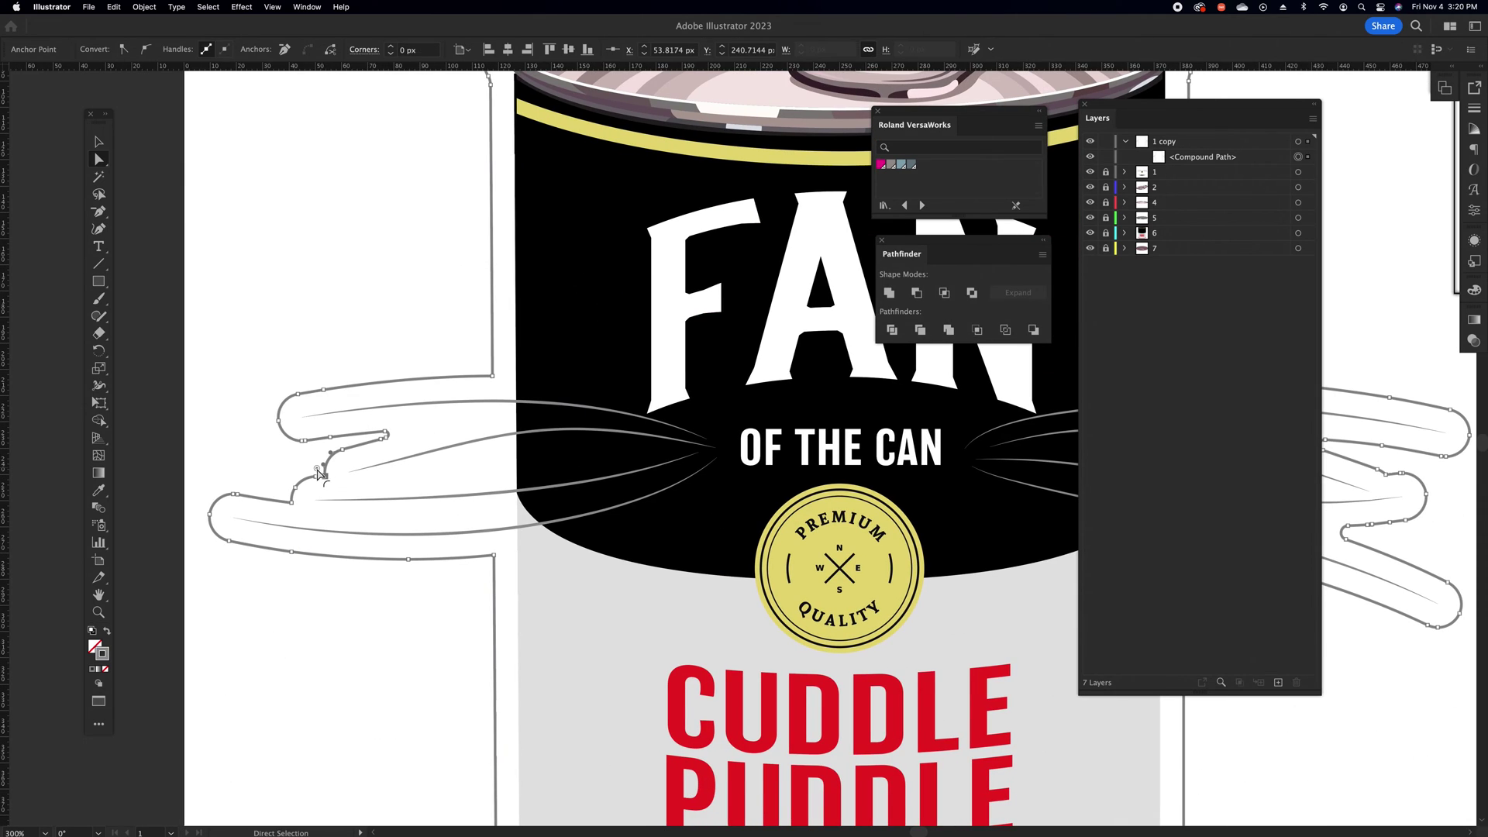
click(285, 497)
drag(287, 500, 282, 503)
click(494, 556)
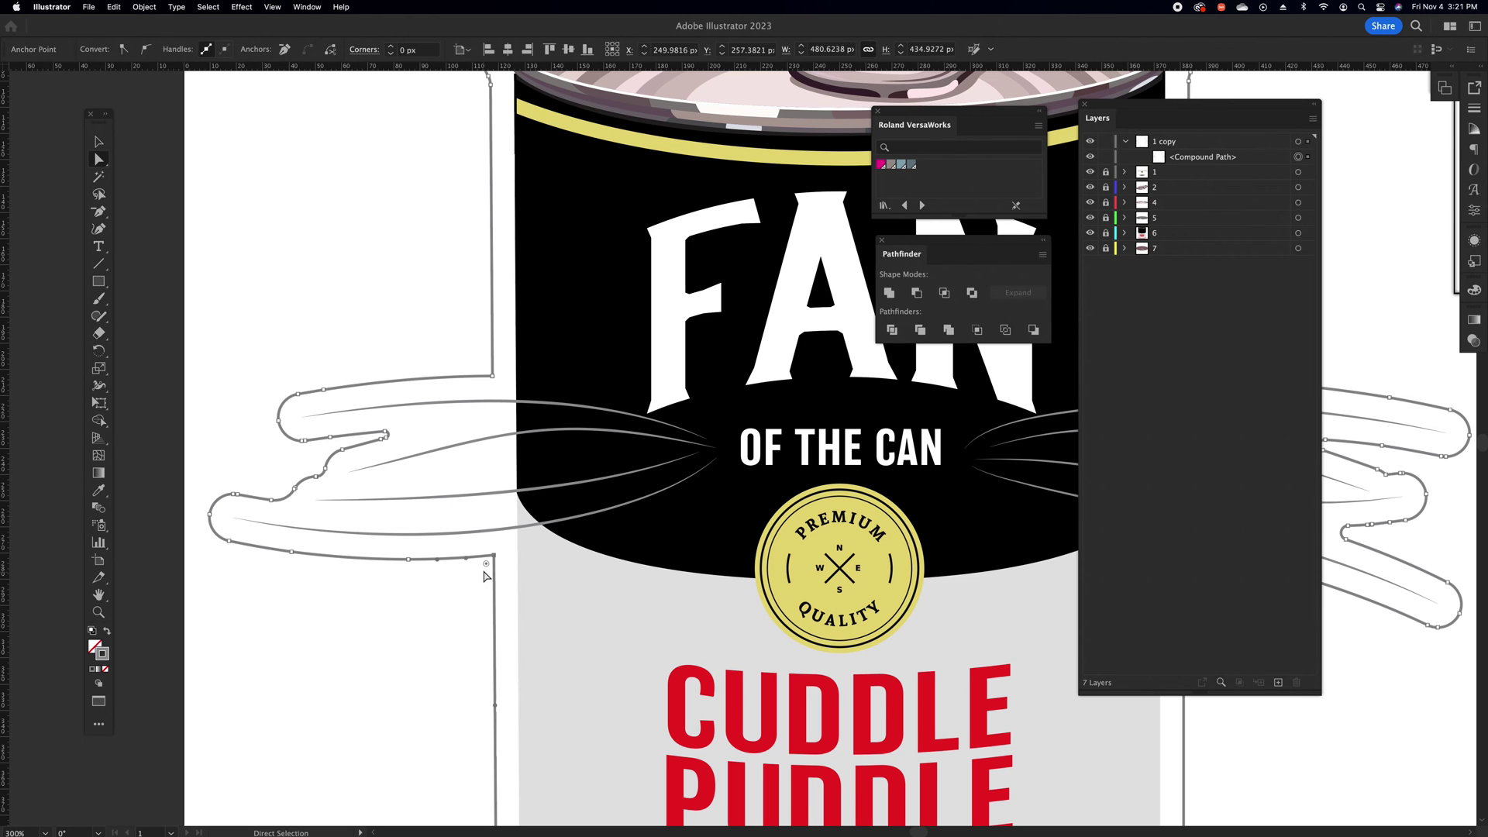
drag(487, 564, 460, 594)
scroll(493, 383, down, 10)
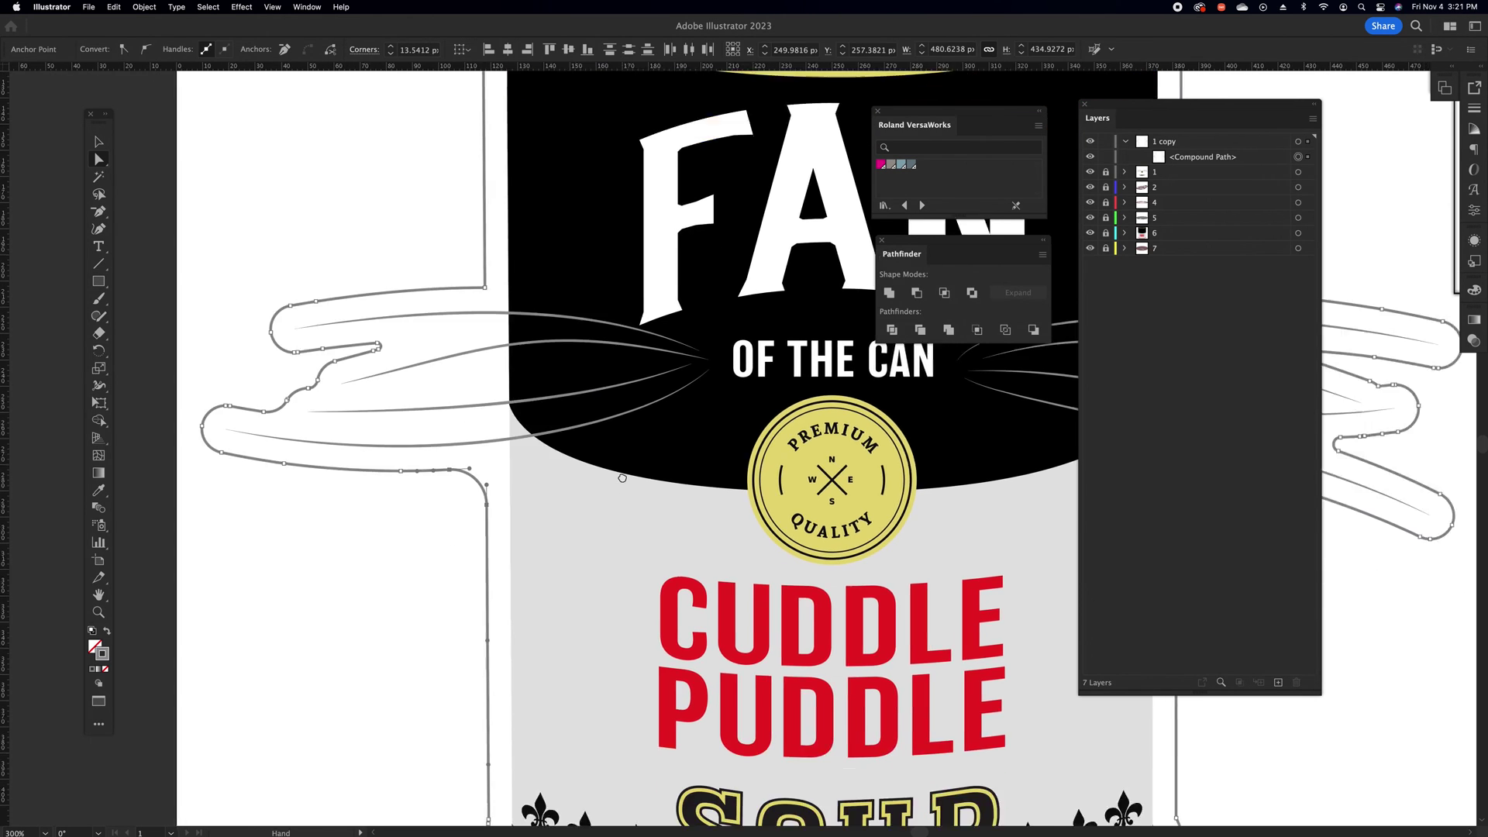
Round the outline corner at the can's lower right edge to about 7.3 px
scroll(580, 450, right, 10)
scroll(580, 449, down, 2)
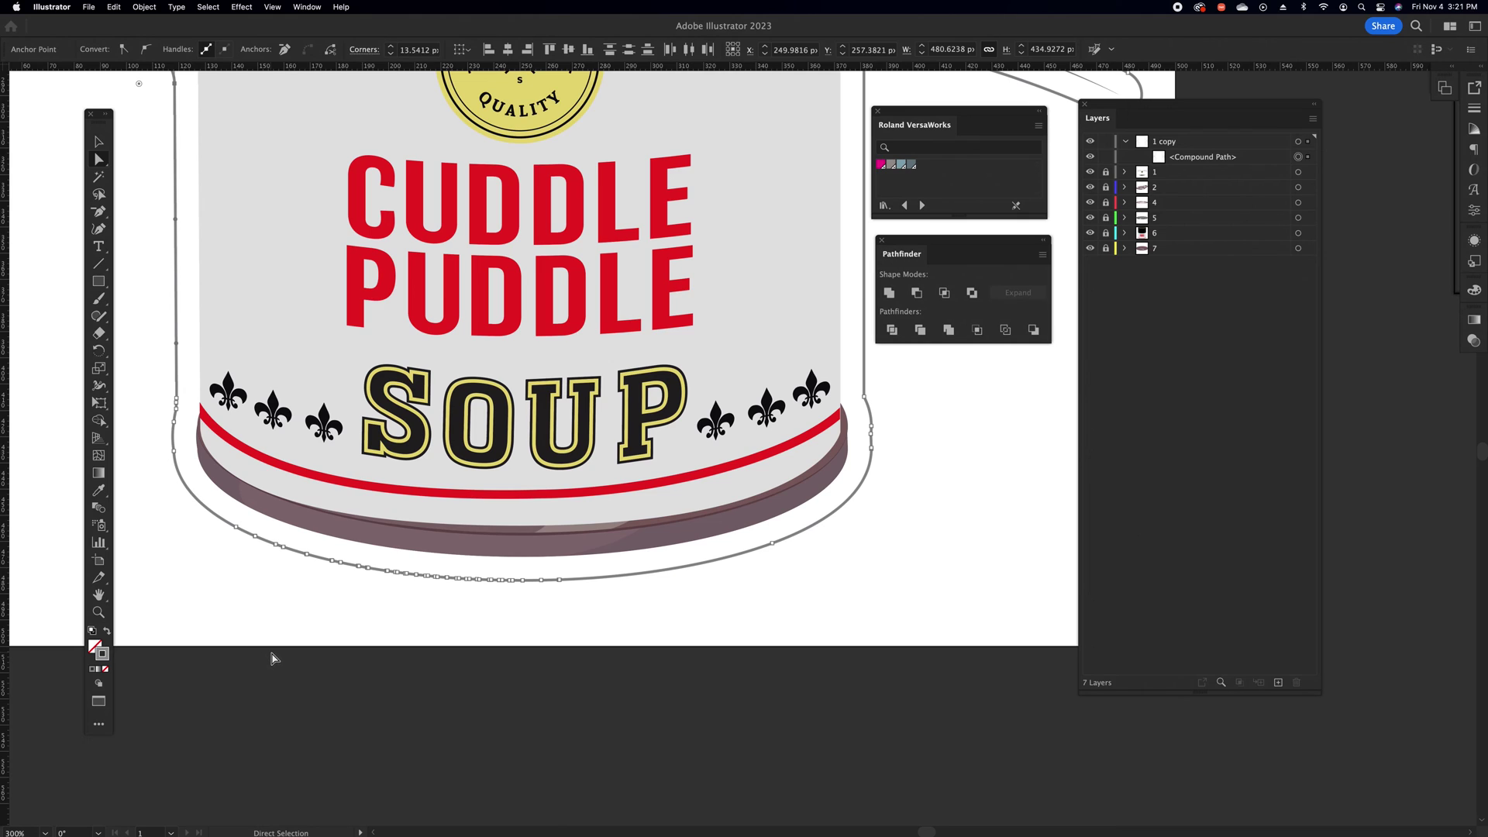
click(865, 397)
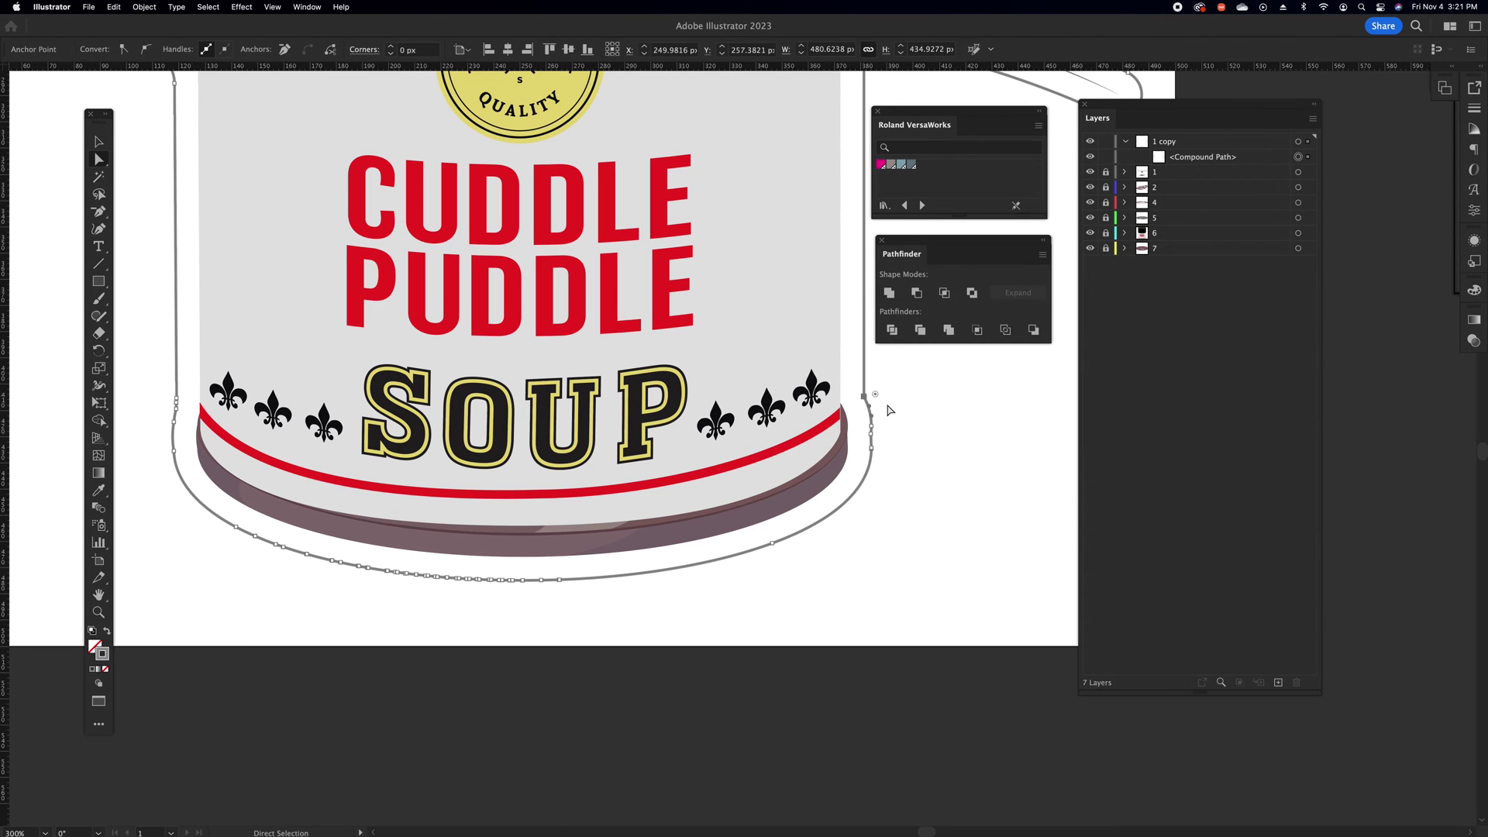
drag(875, 395, 883, 394)
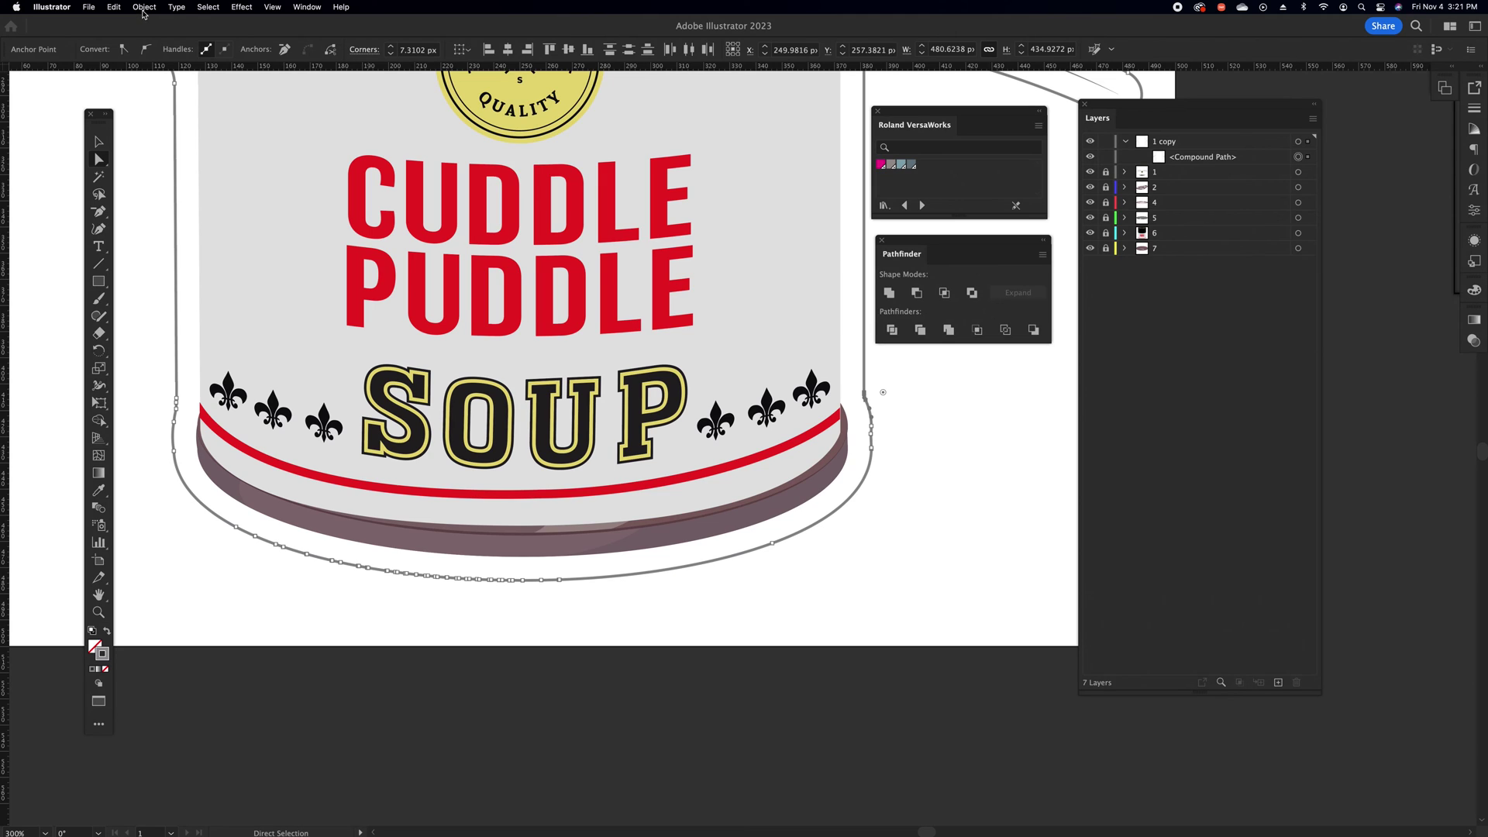
click(1299, 158)
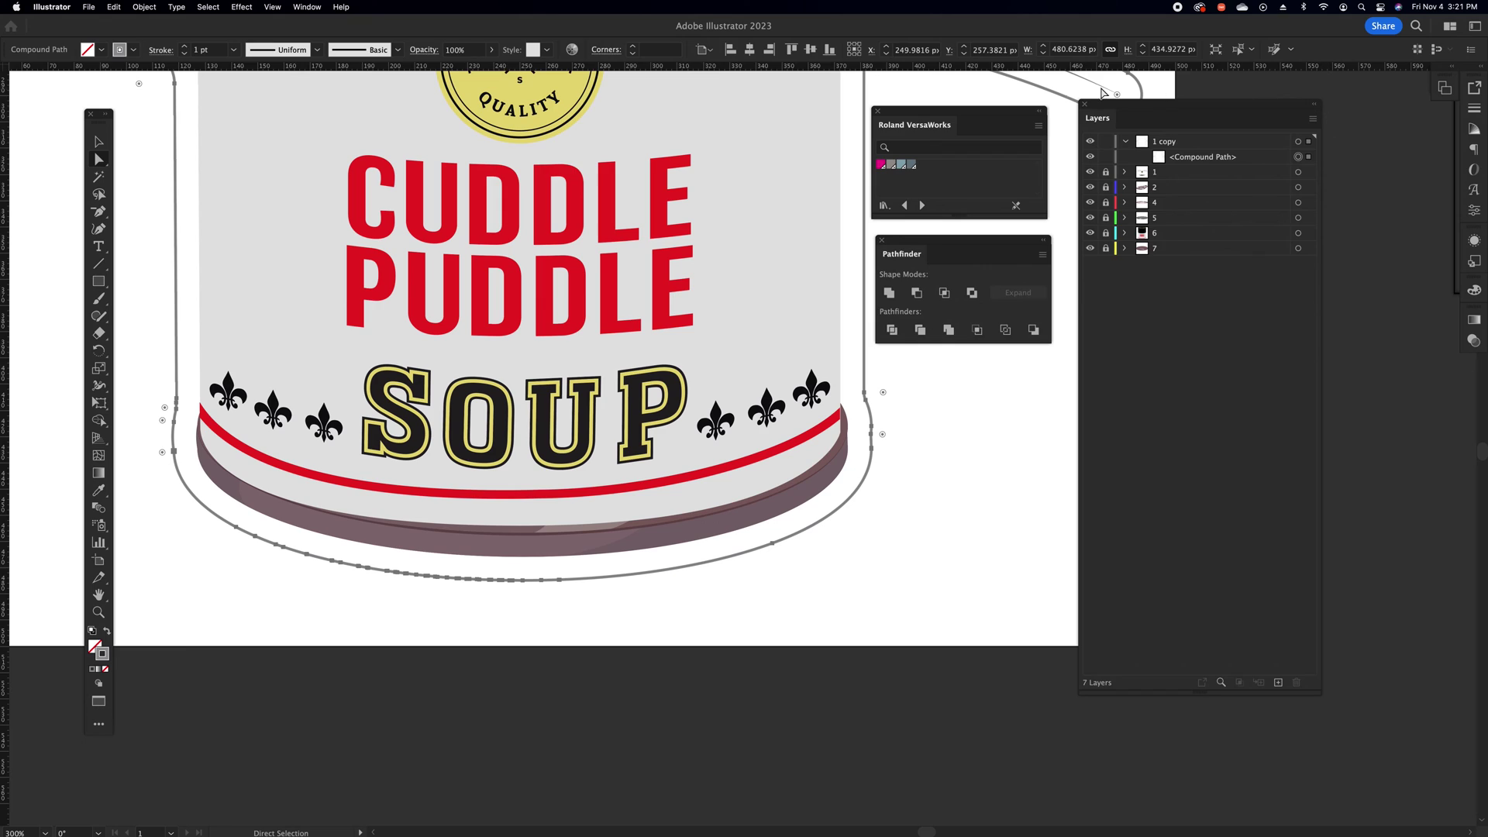
Apply Object > Path > Simplify to the outline and review the whole artboard
click(146, 8)
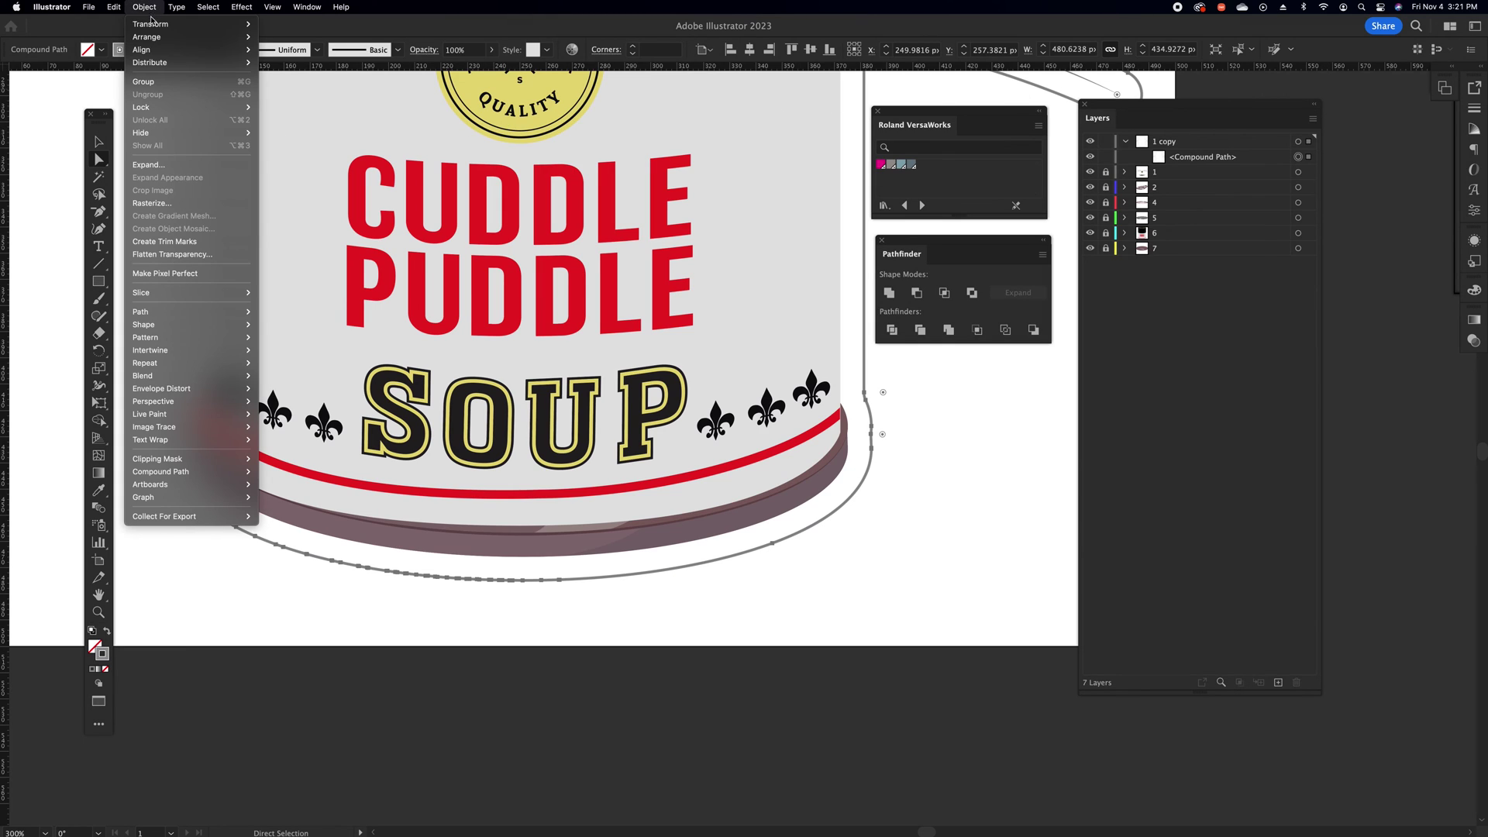
mouse_move(176, 315)
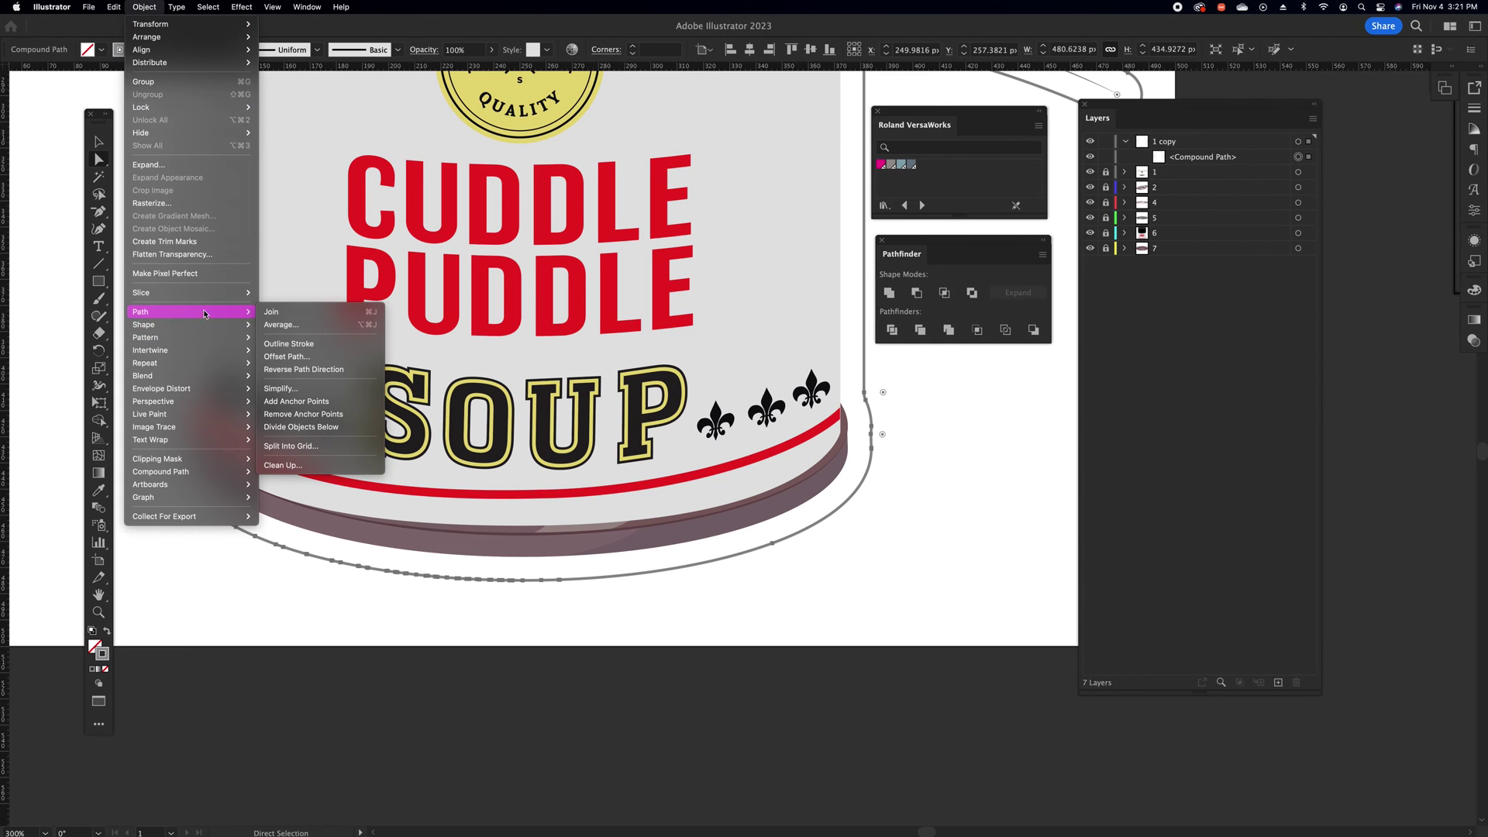
click(293, 394)
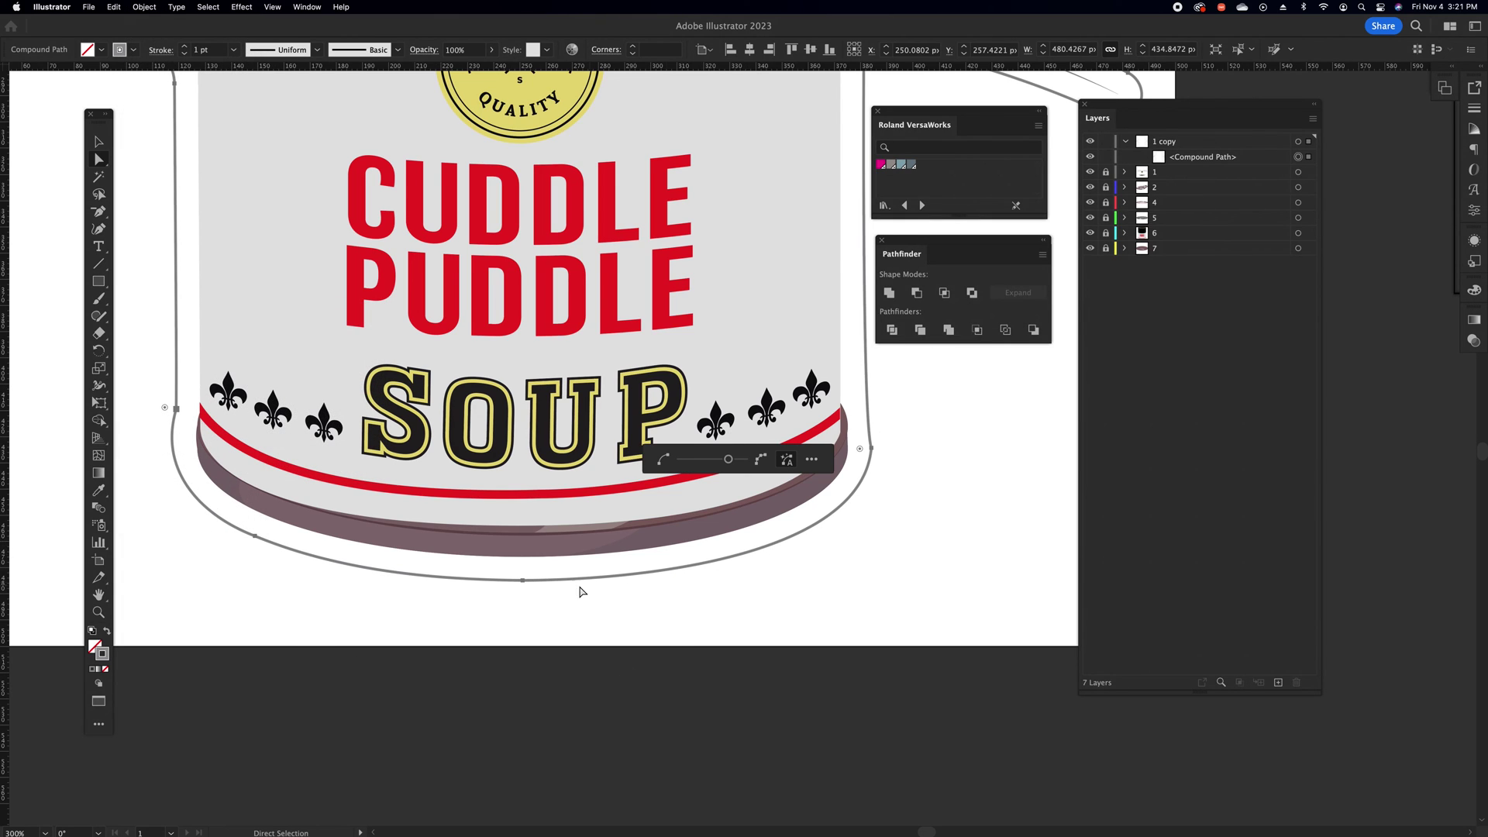
mouse_move(636, 290)
mouse_down()
mouse_move(501, 565)
mouse_move(502, 598)
mouse_up()
mouse_move(535, 307)
mouse_down()
mouse_move(498, 421)
mouse_move(504, 601)
mouse_up()
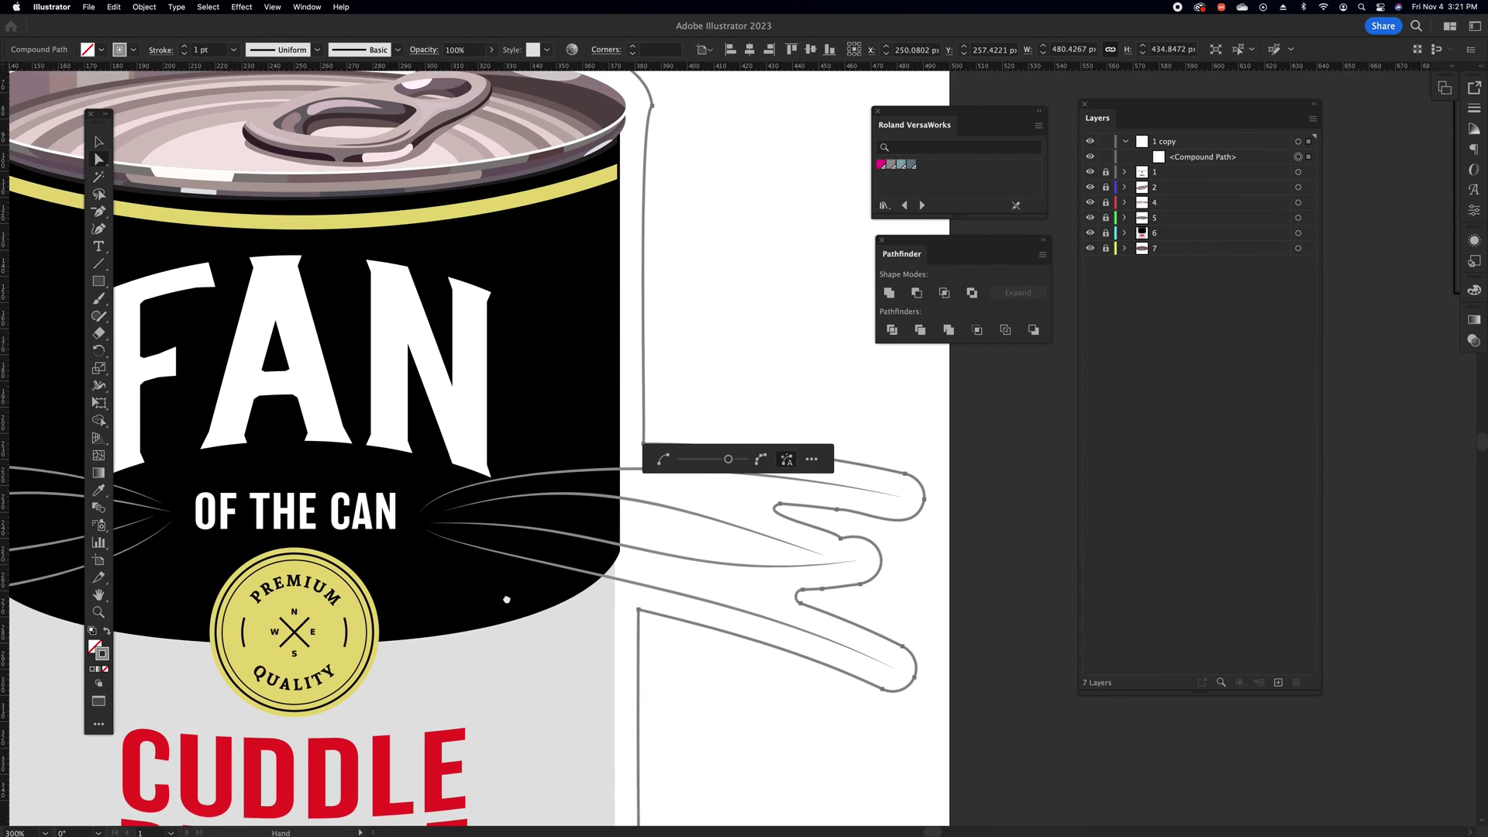
mouse_move(511, 347)
mouse_down()
mouse_move(514, 449)
mouse_move(491, 472)
mouse_move(508, 515)
mouse_move(592, 515)
mouse_up()
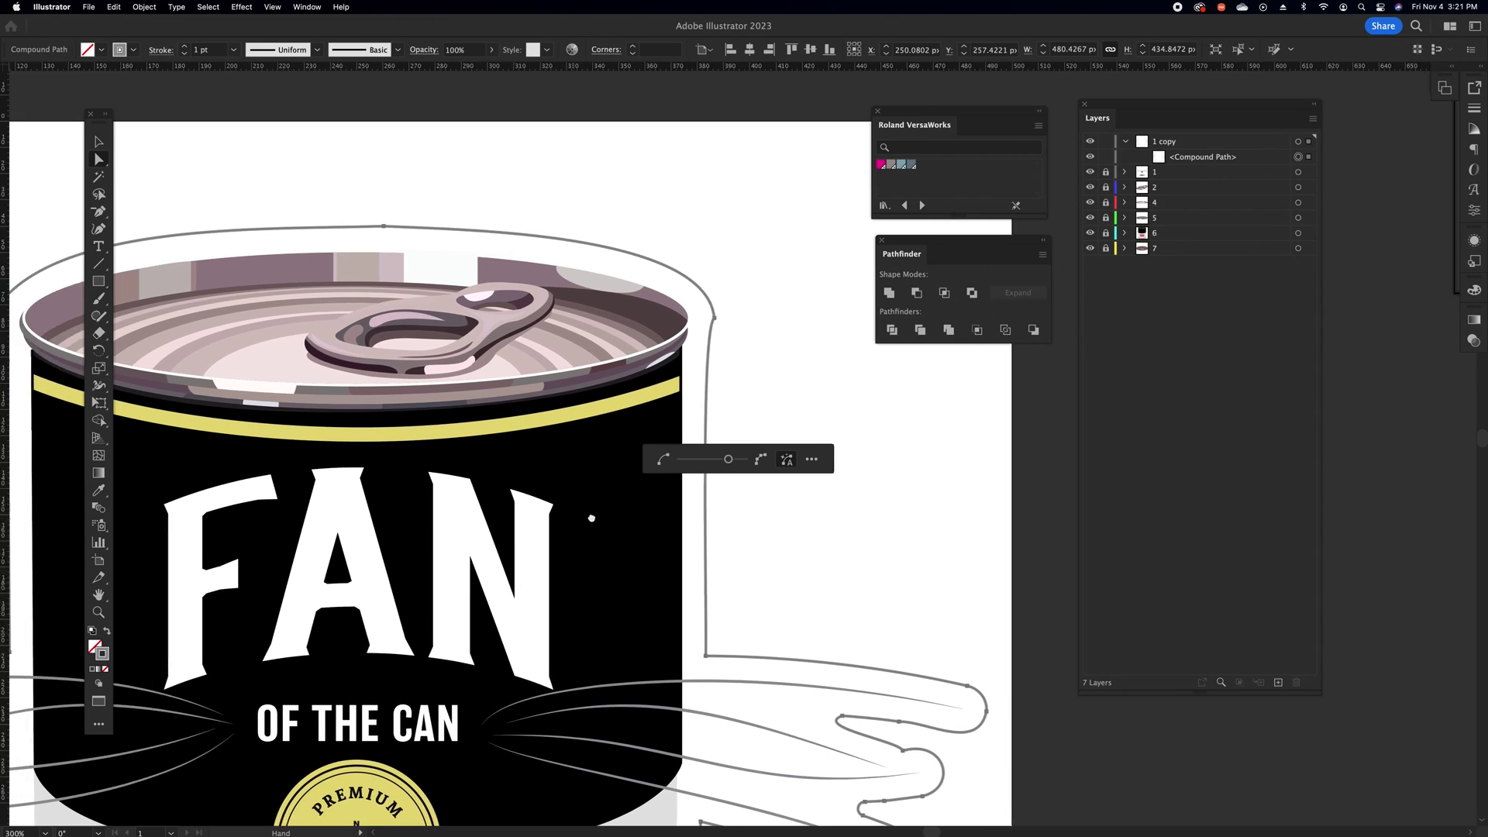
drag(433, 525, 531, 531)
drag(433, 551, 650, 490)
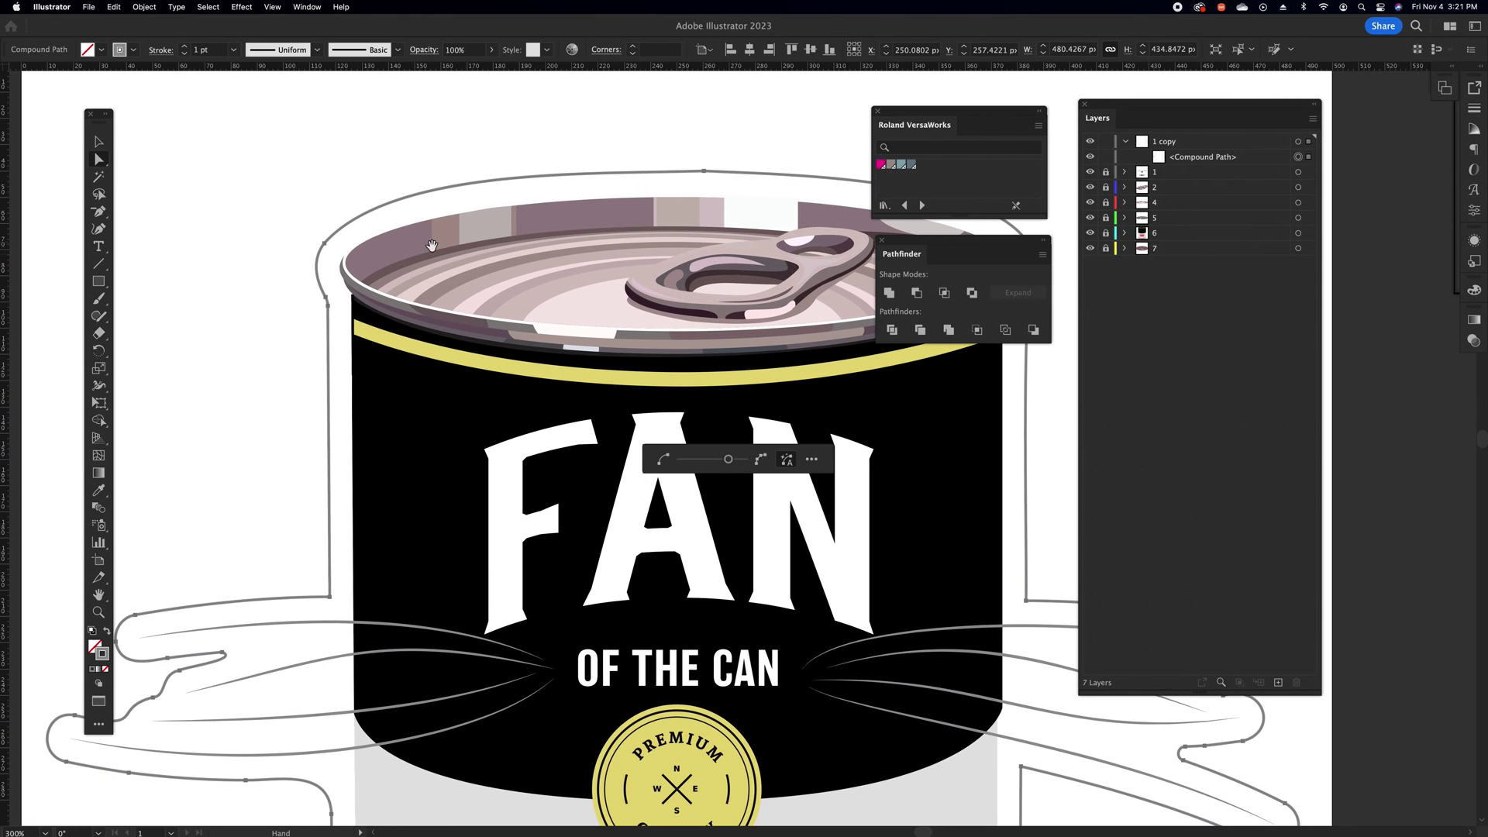
key(super+1)
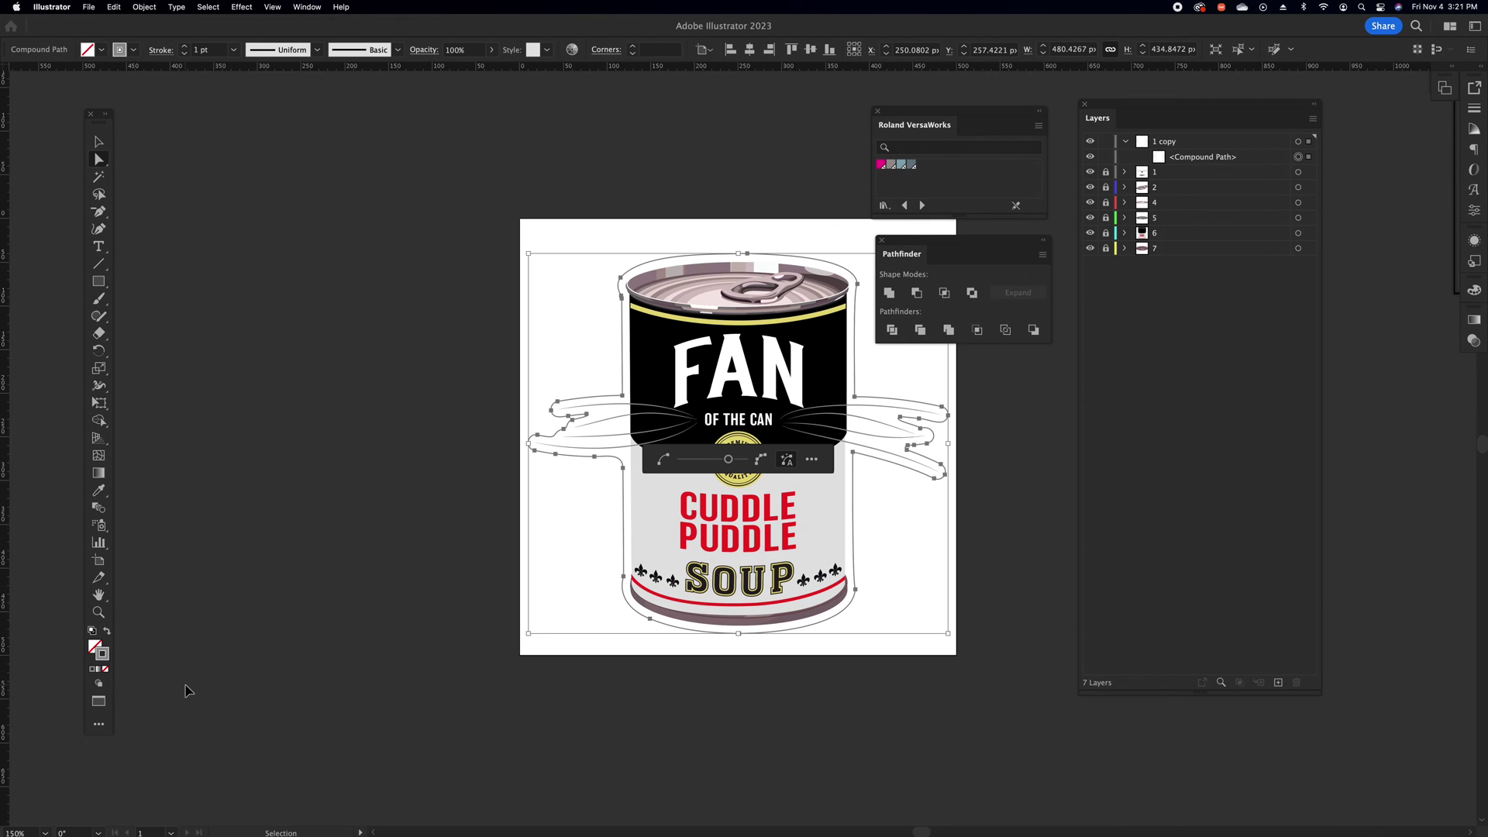
drag(772, 340, 510, 247)
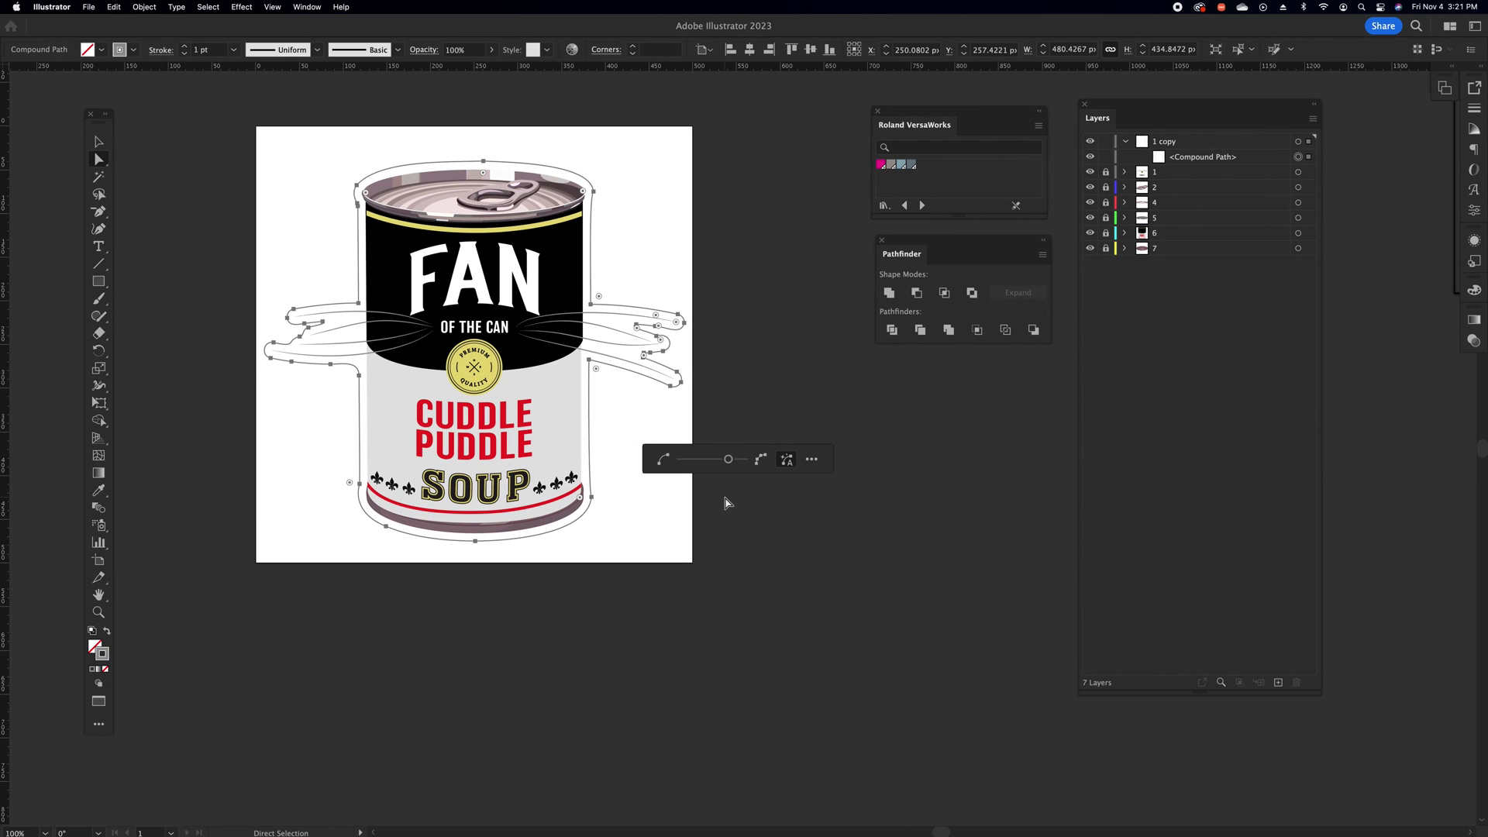
Reduce the simplified outline to about 24 anchor points and accept it
drag(728, 461, 688, 464)
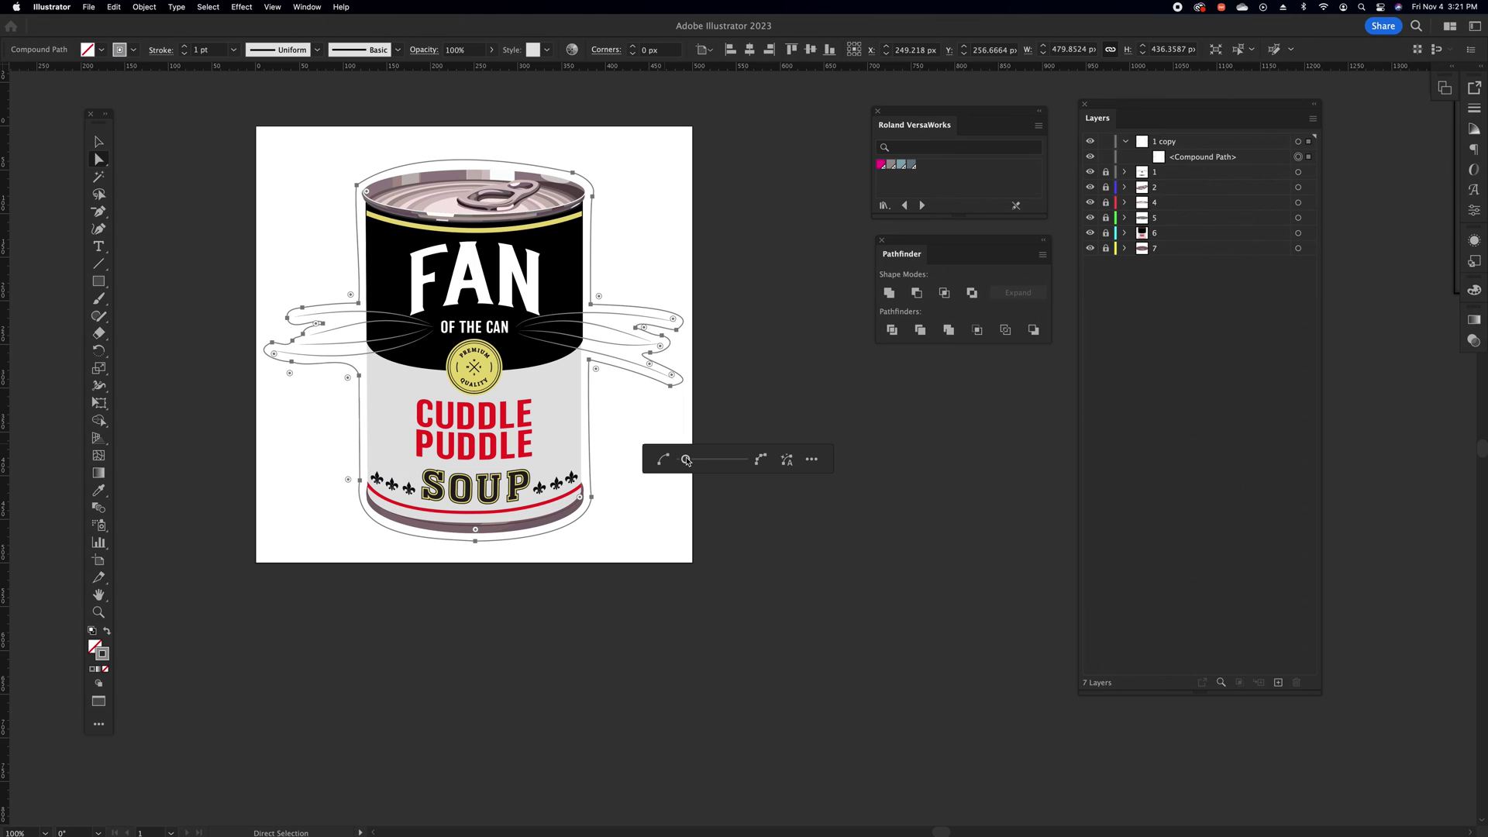
drag(686, 460, 711, 461)
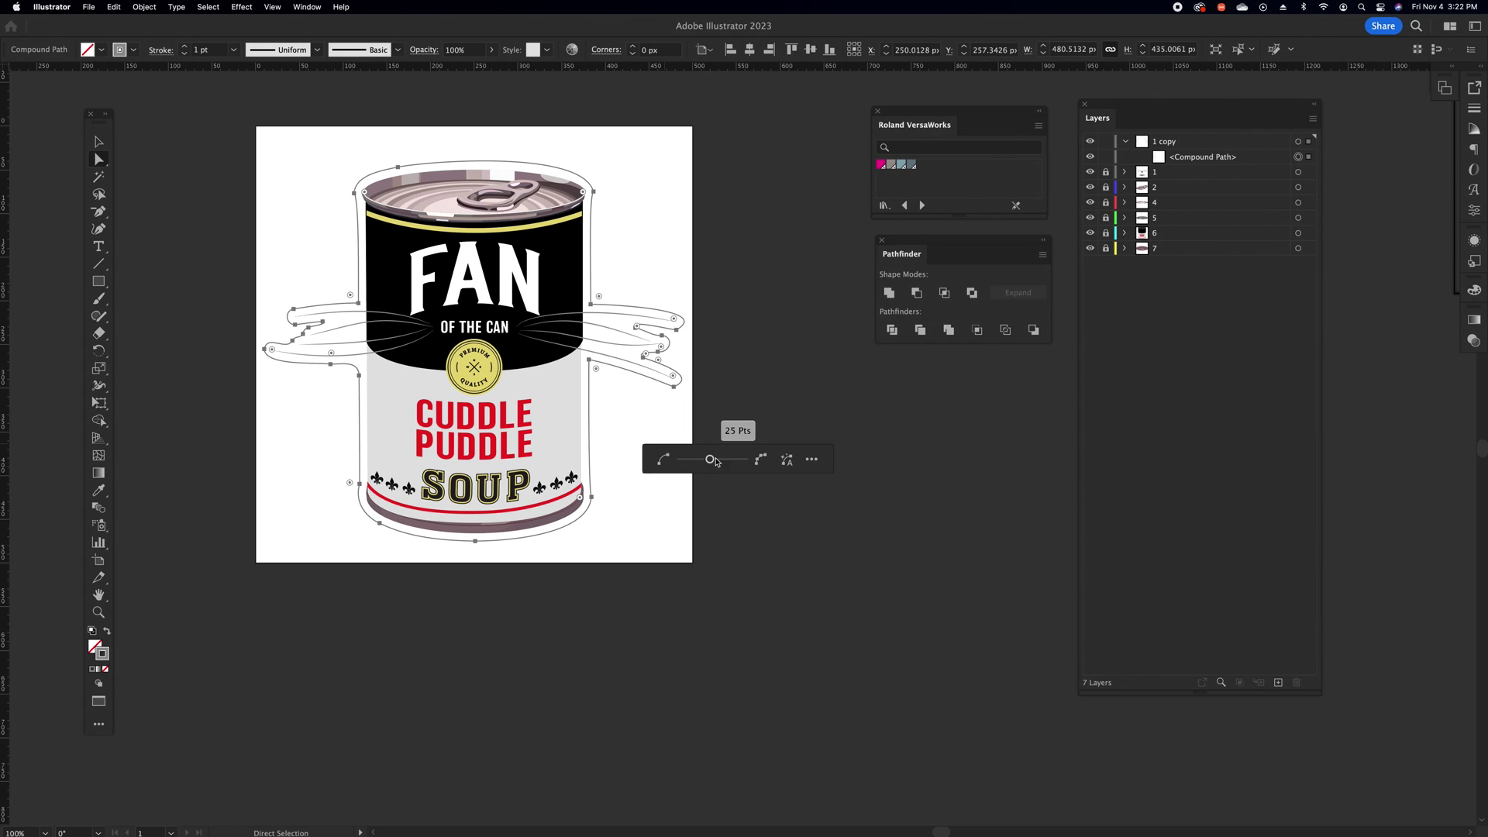
click(777, 387)
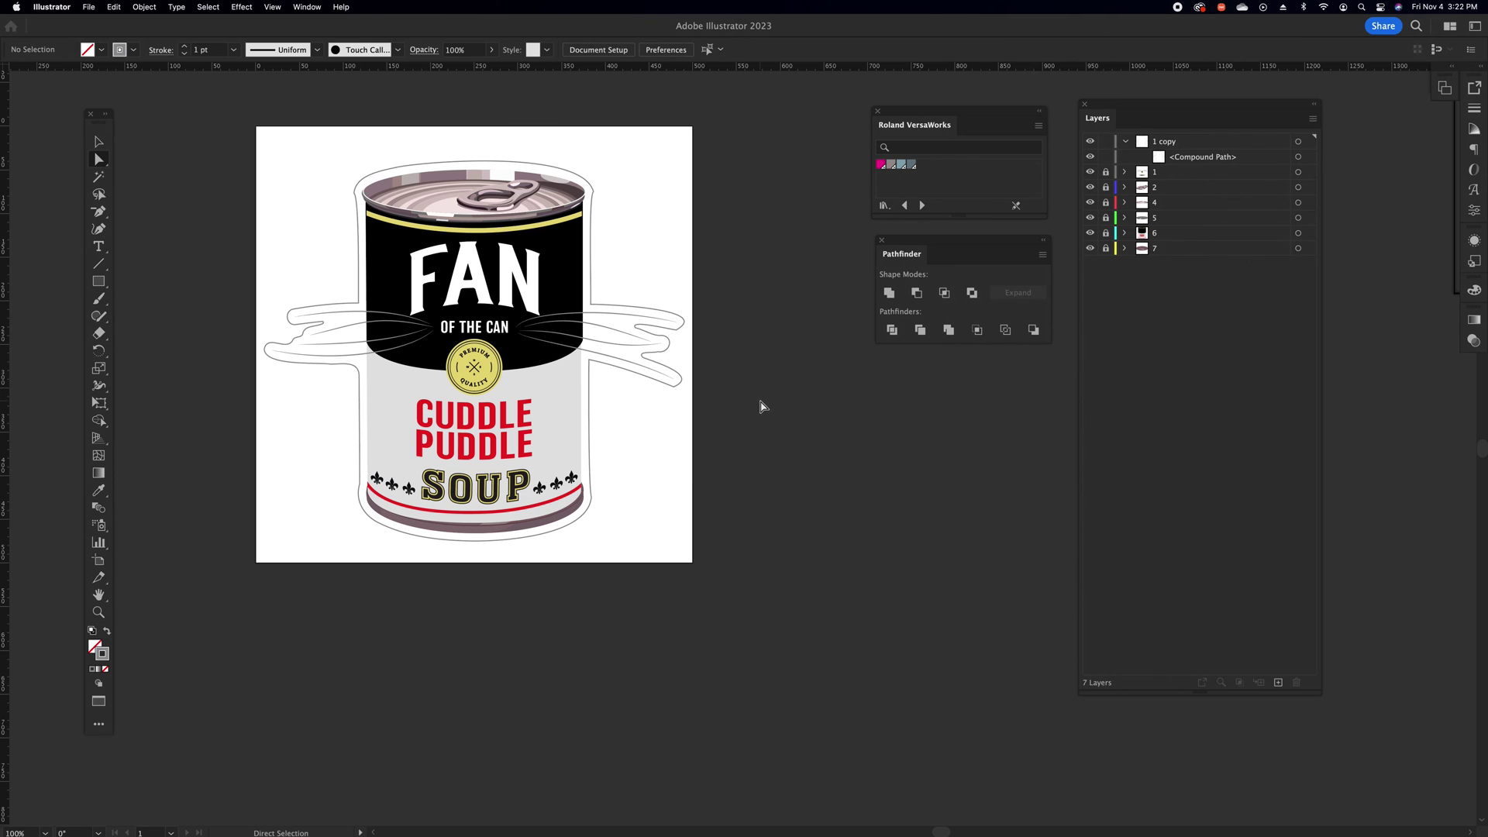
Inspect the simplified outline's anchors around the left whiskers
key(super+equal)
key(super+equal)
key(super+equal)
key(super+equal)
click(271, 392)
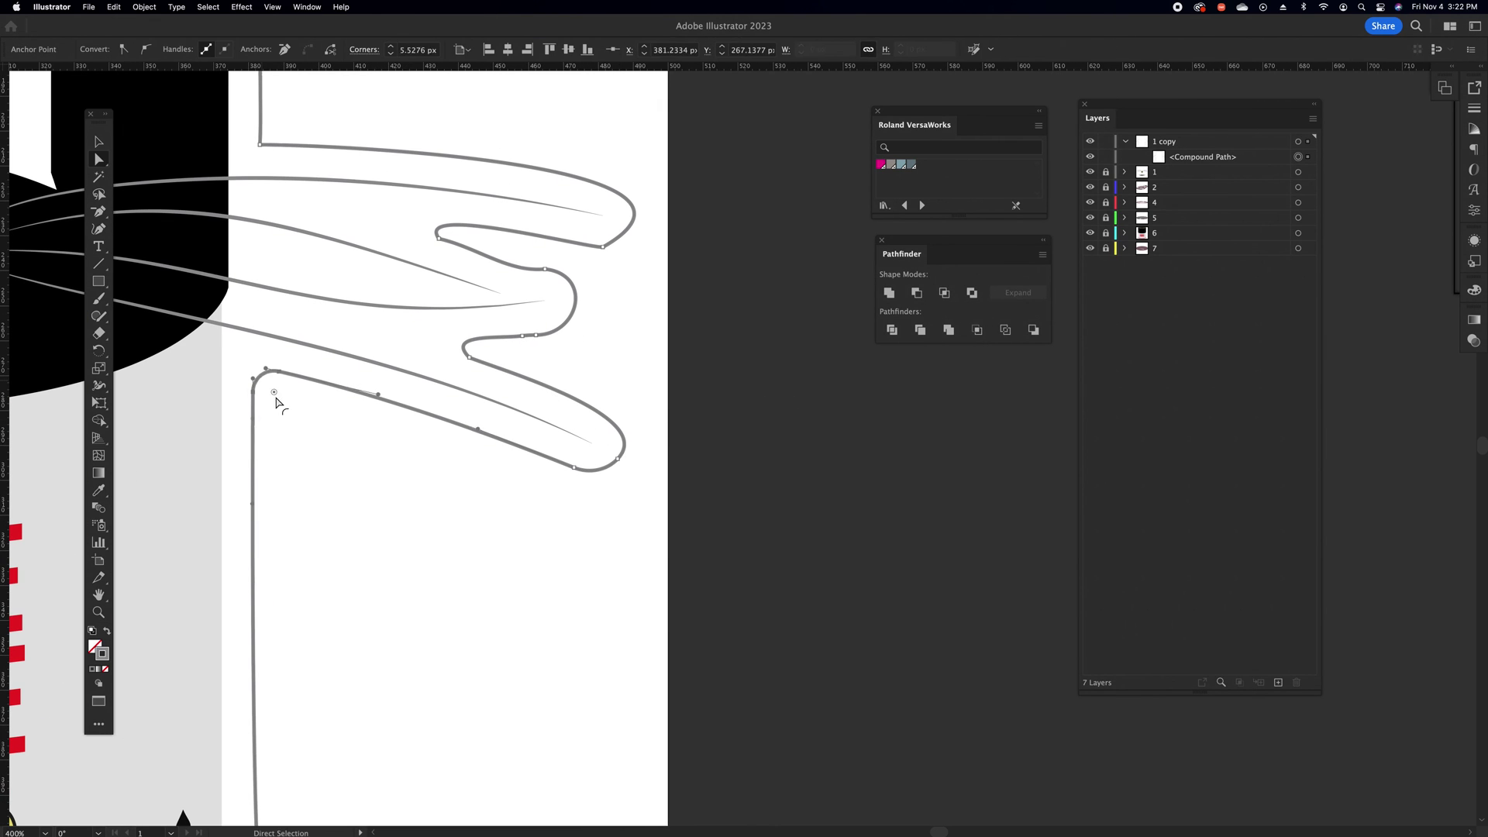
scroll(465, 365, left, 15)
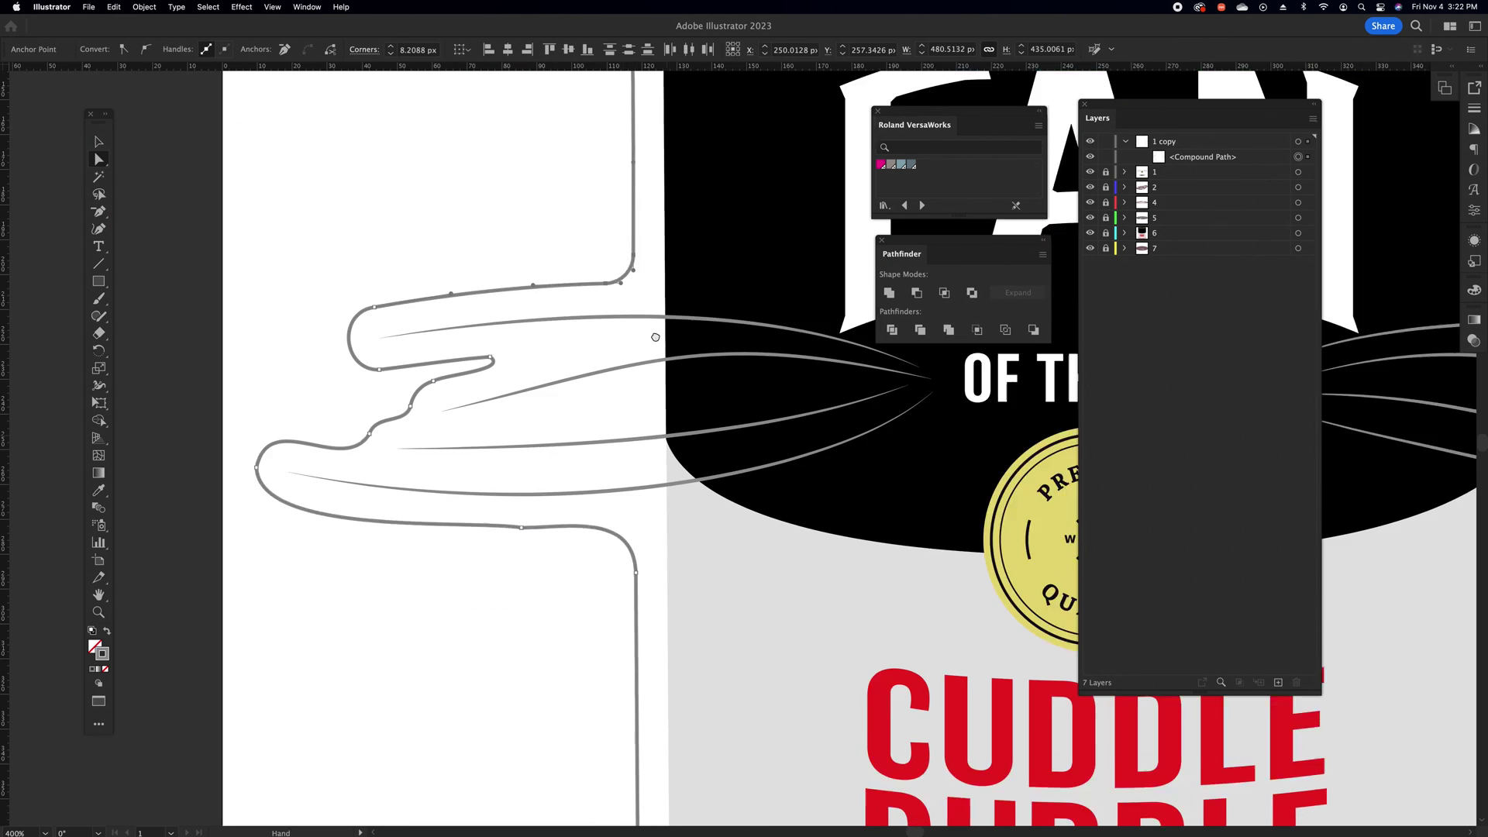
scroll(655, 338, down, 10)
scroll(507, 457, right, 10)
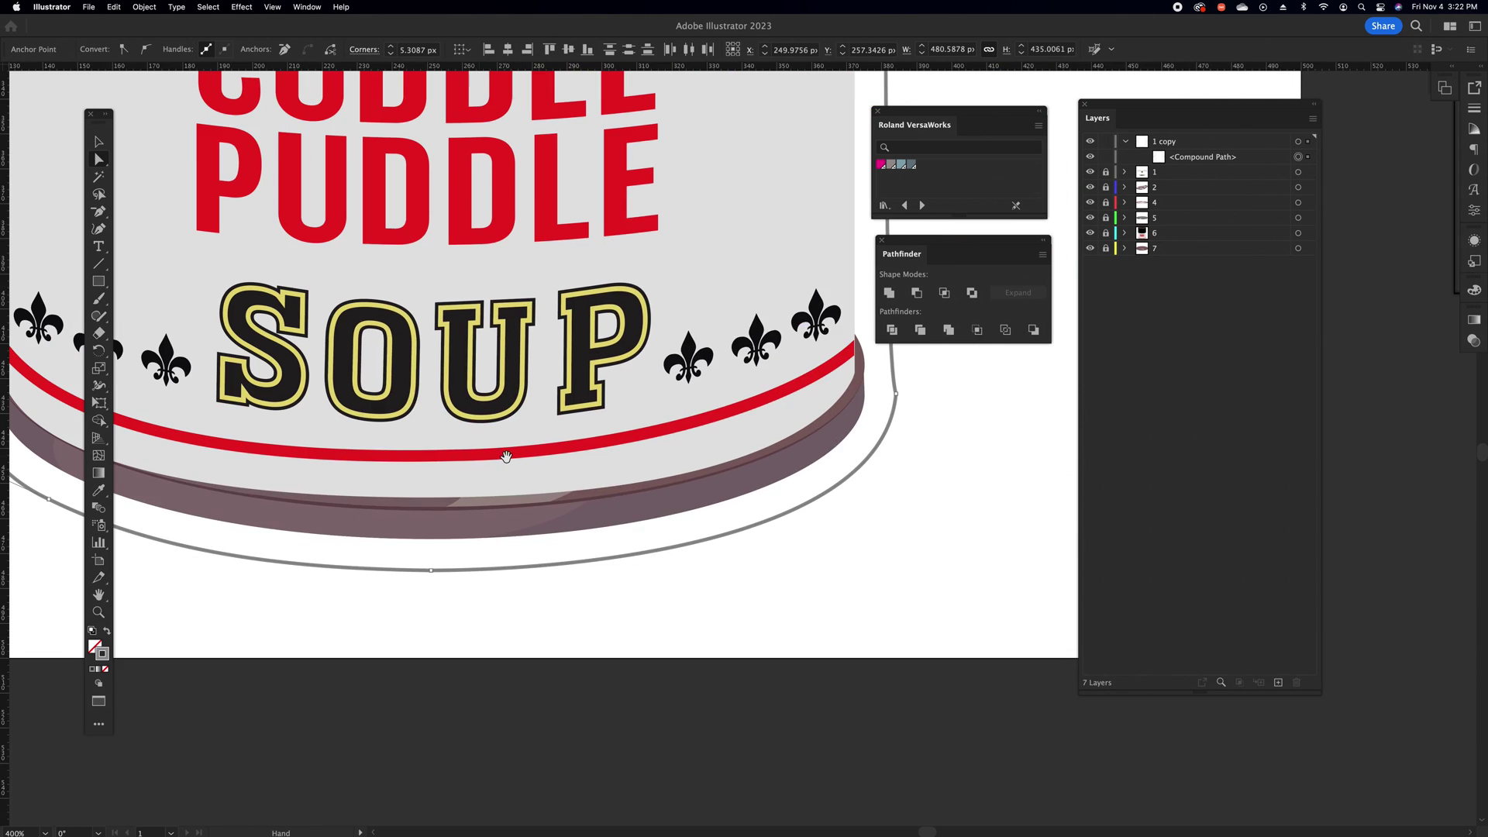
key(super+1)
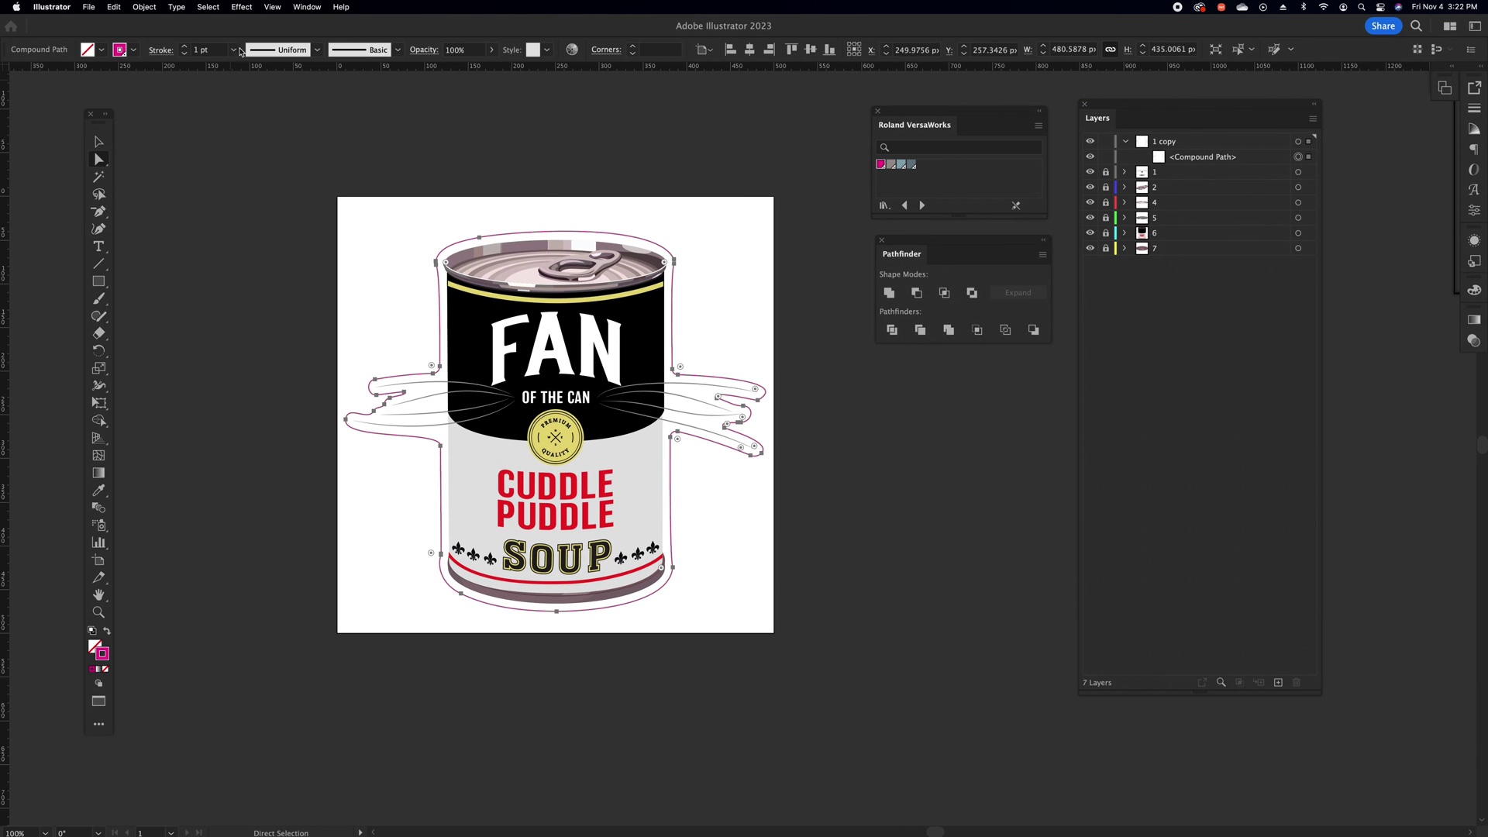
click(847, 509)
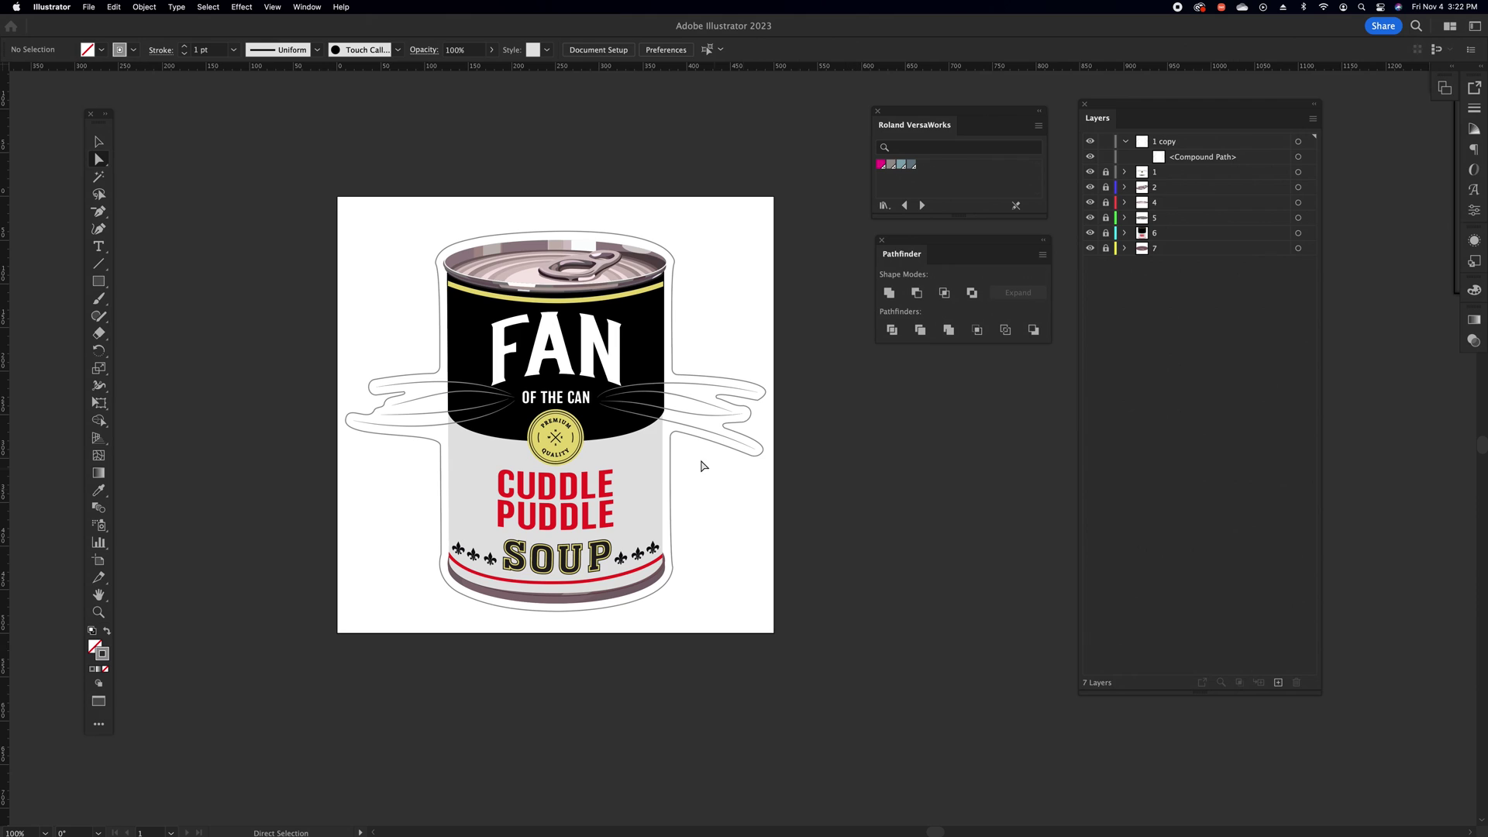
Give the compound outline a CutContour stroke at 0.25 pt weight
click(1298, 156)
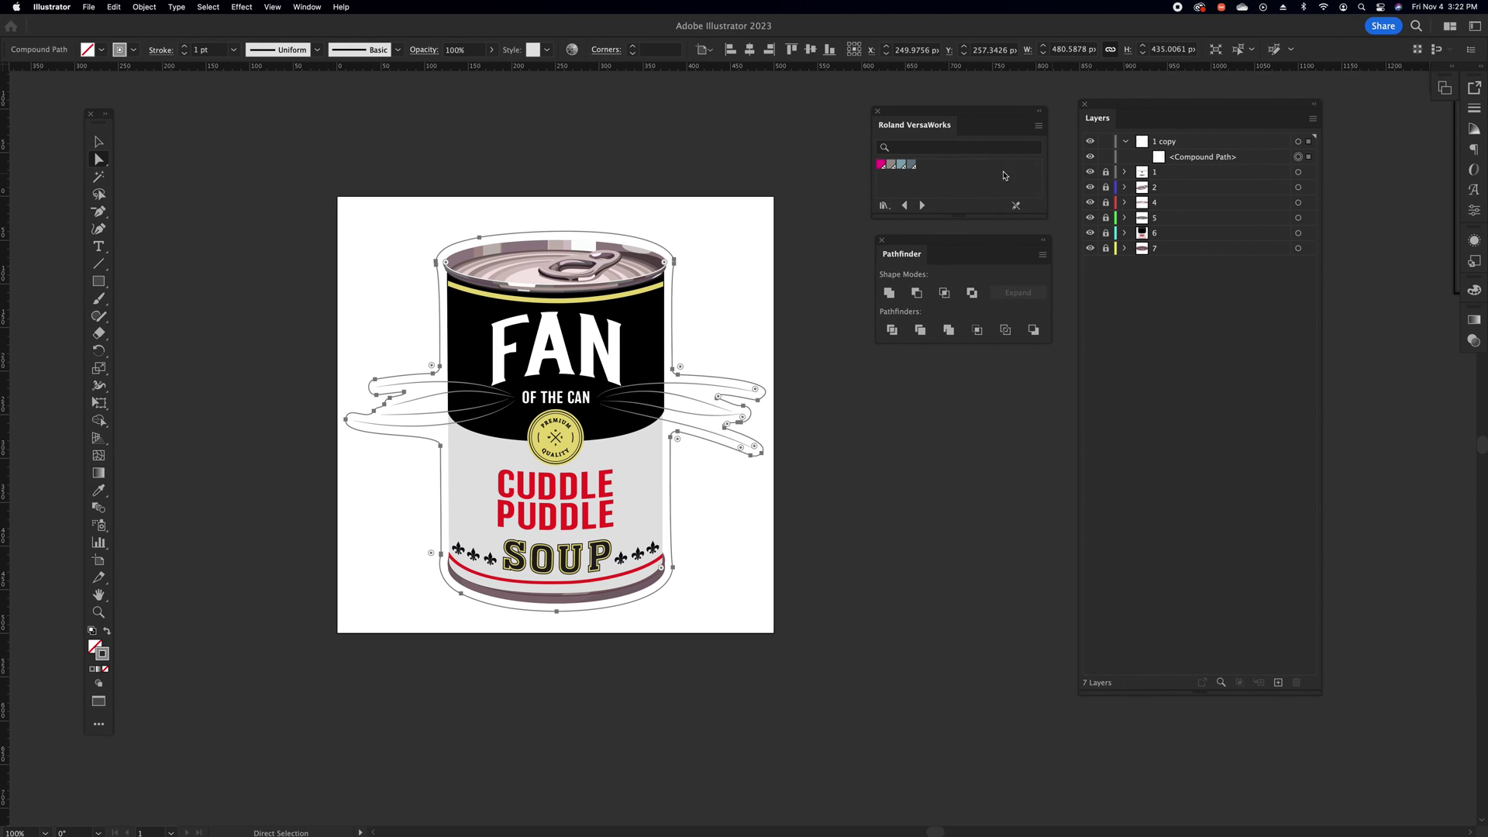
click(881, 166)
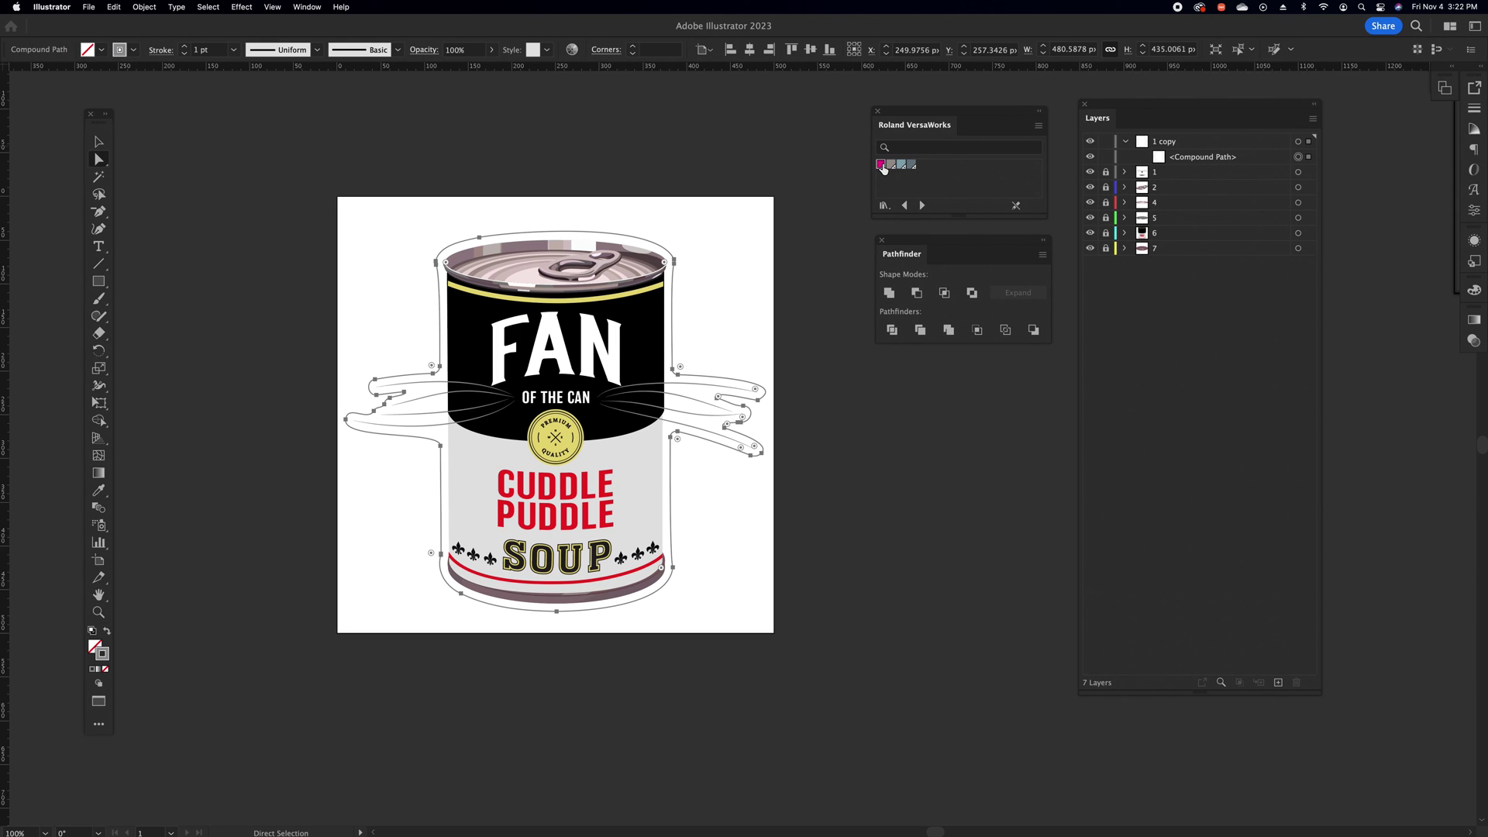
click(233, 49)
click(249, 66)
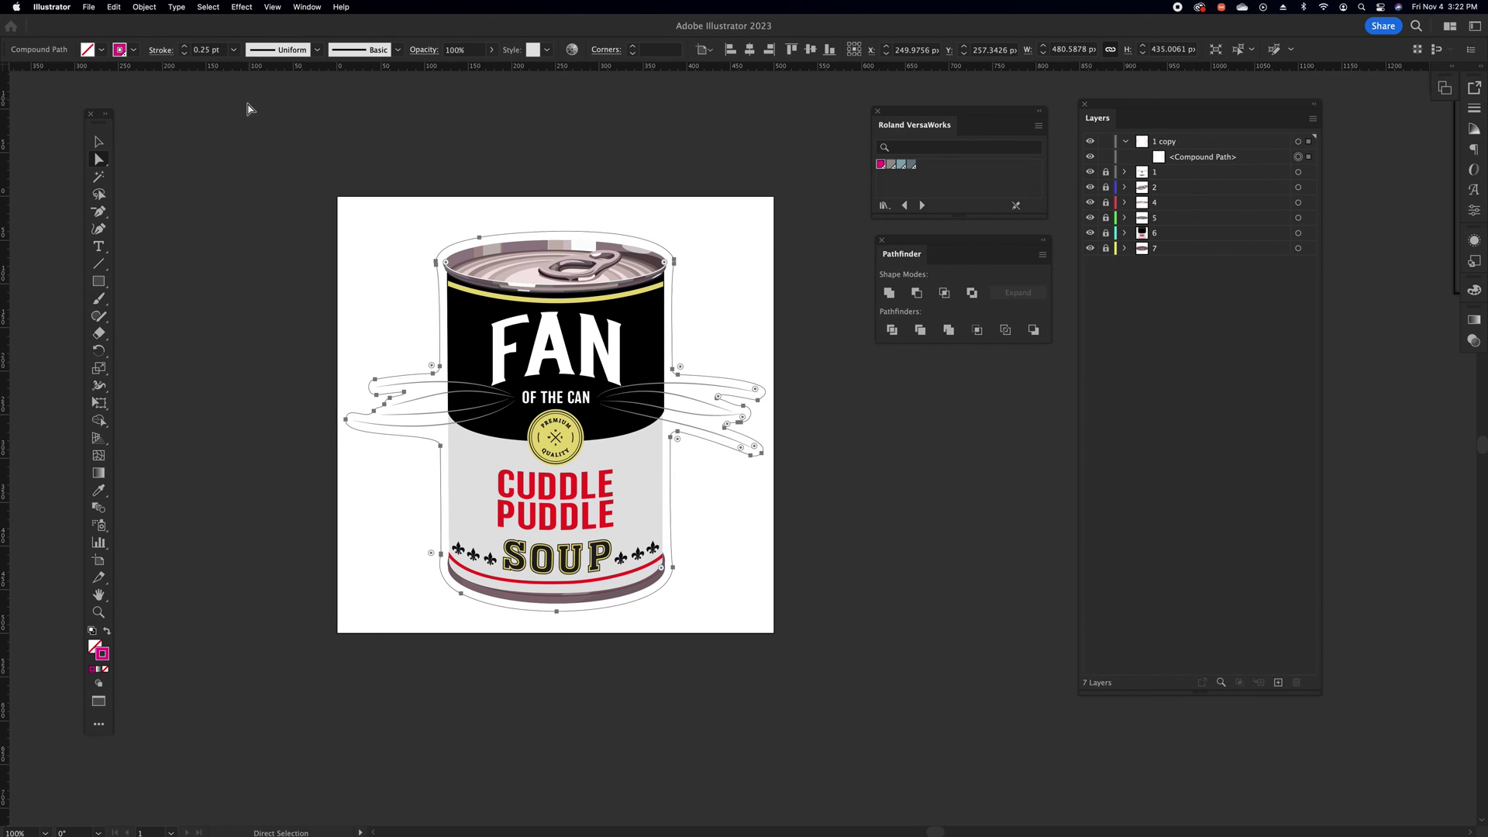
click(258, 146)
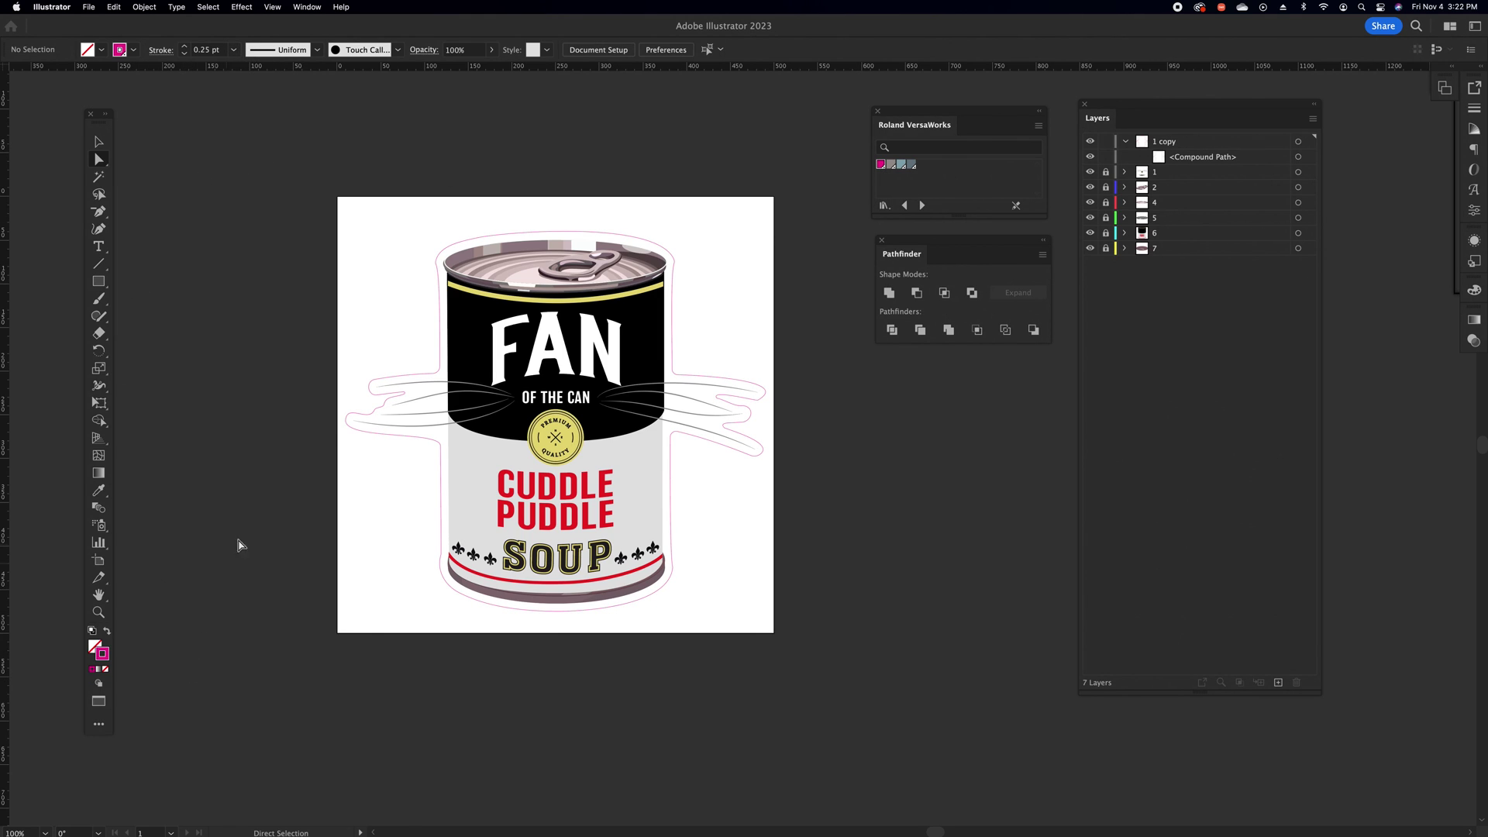